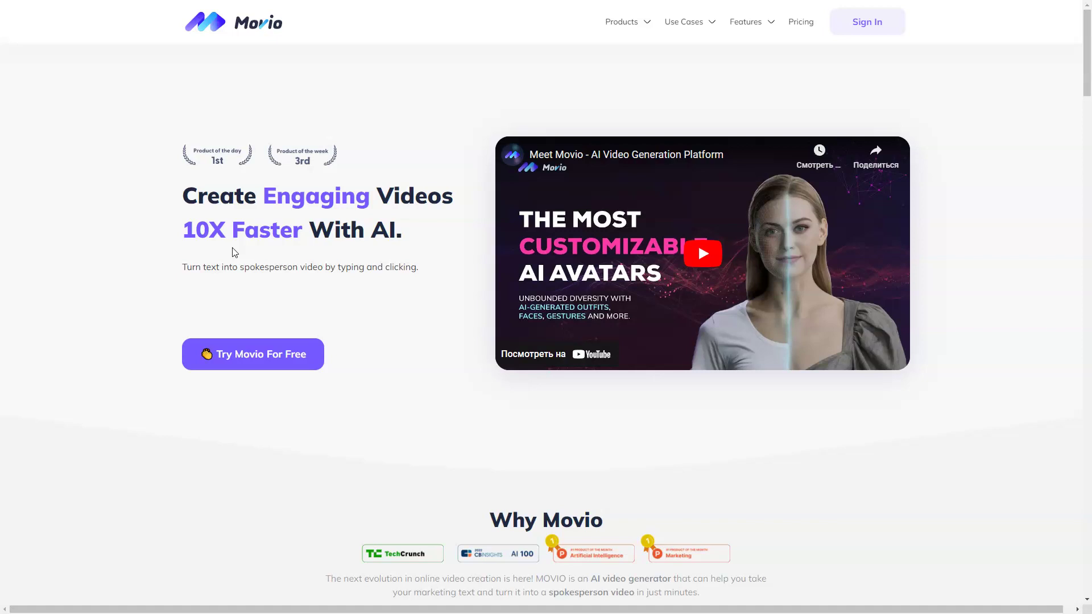
pyautogui.scroll(-1, 427, 345)
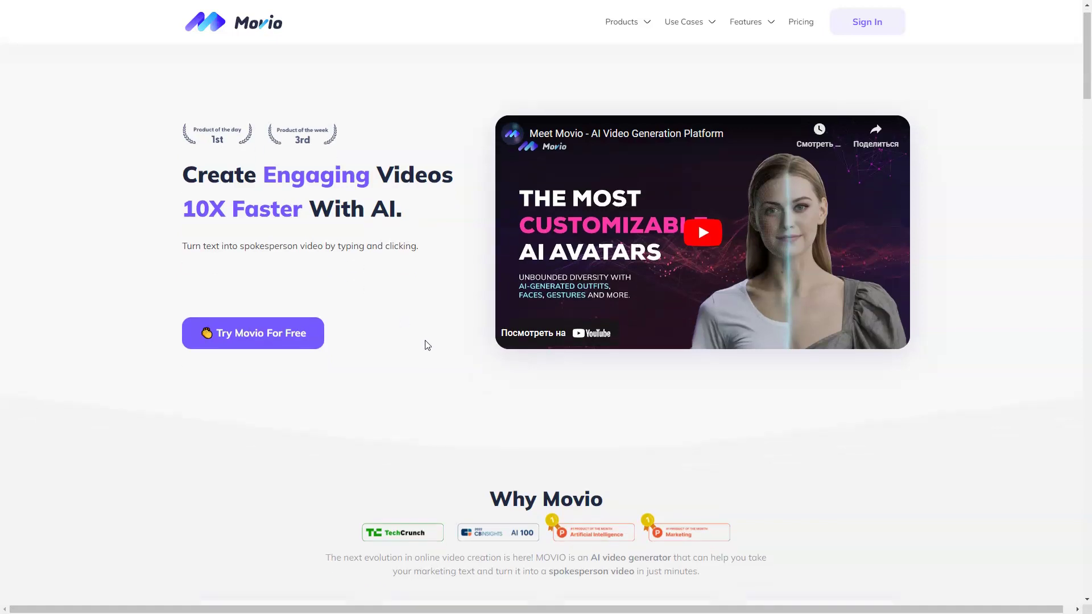
pyautogui.scroll(-2, 427, 345)
pyautogui.scroll(-2, 426, 346)
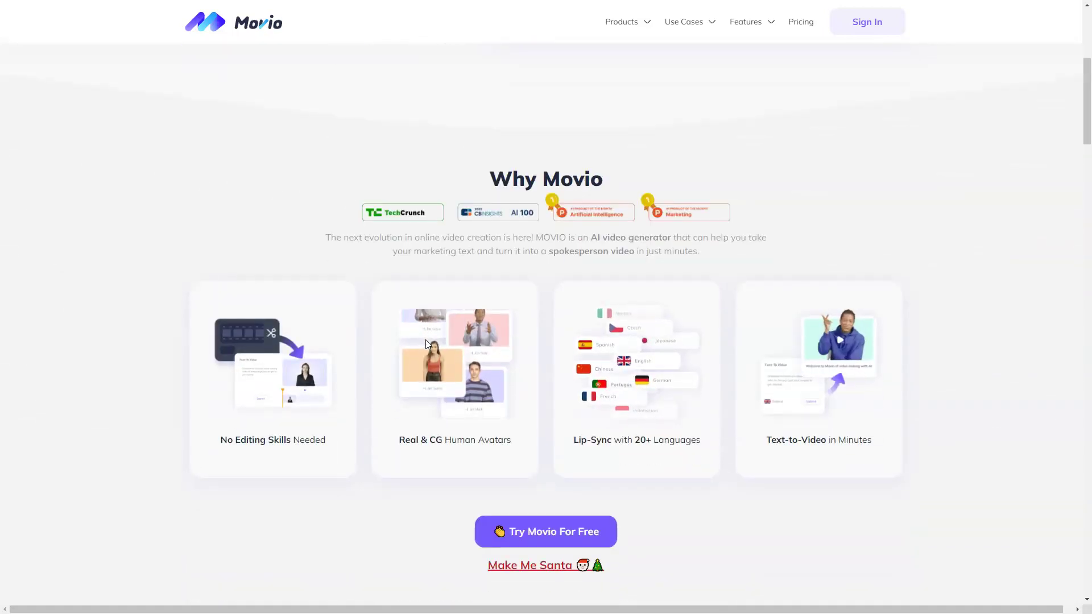
pyautogui.scroll(-1, 431, 329)
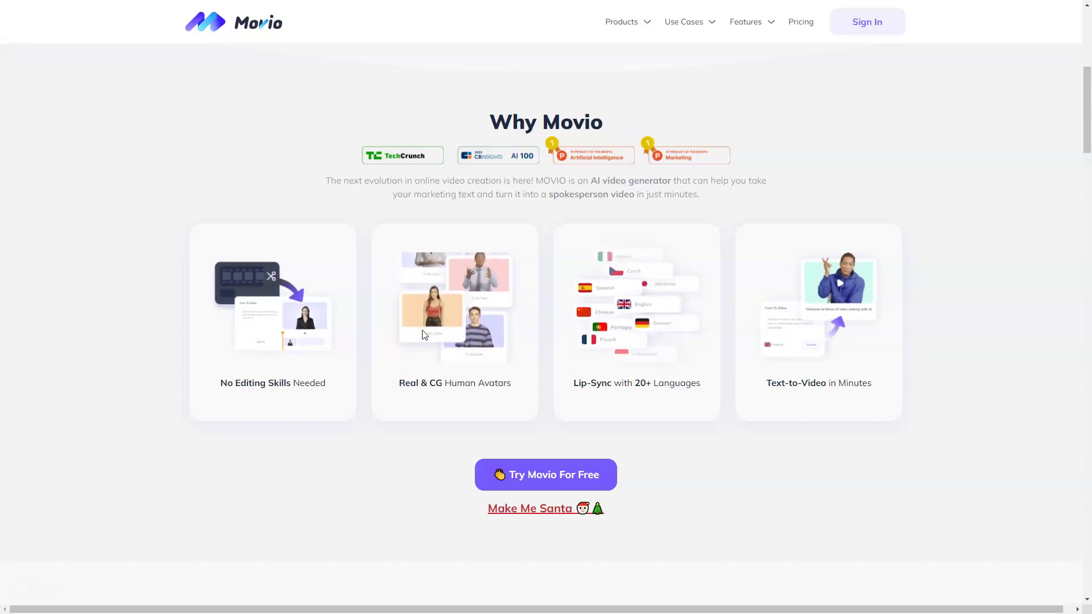
pyautogui.scroll(-3, 422, 335)
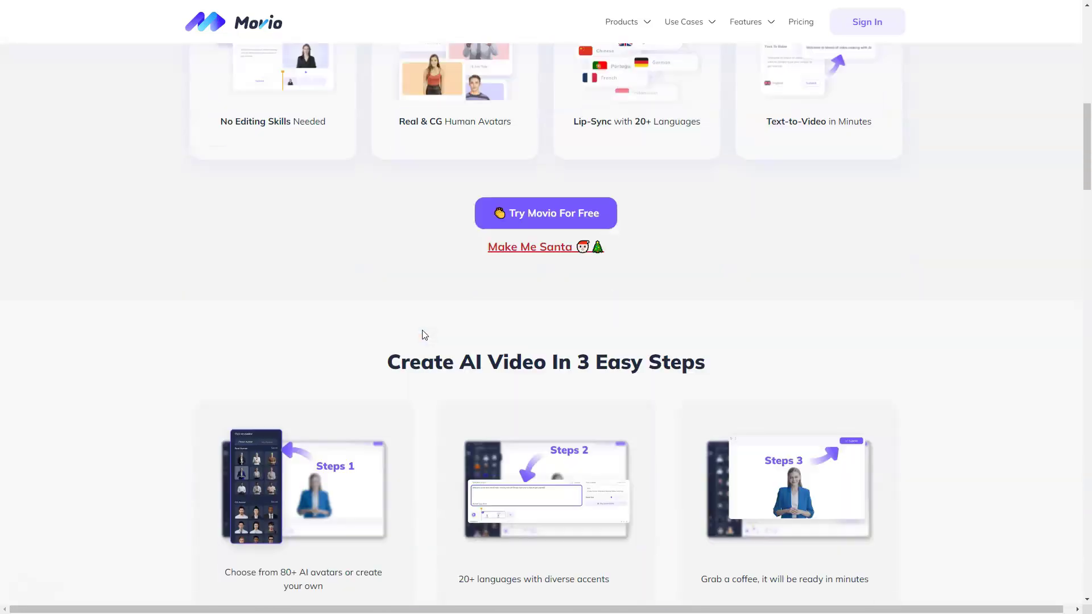
pyautogui.scroll(-2, 422, 334)
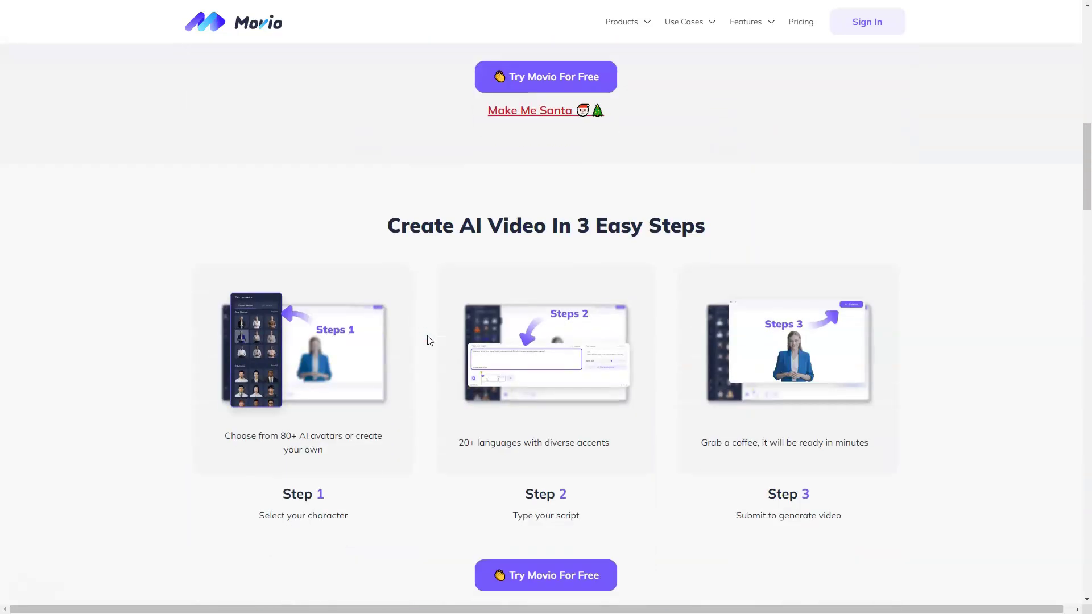
pyautogui.scroll(-1, 429, 341)
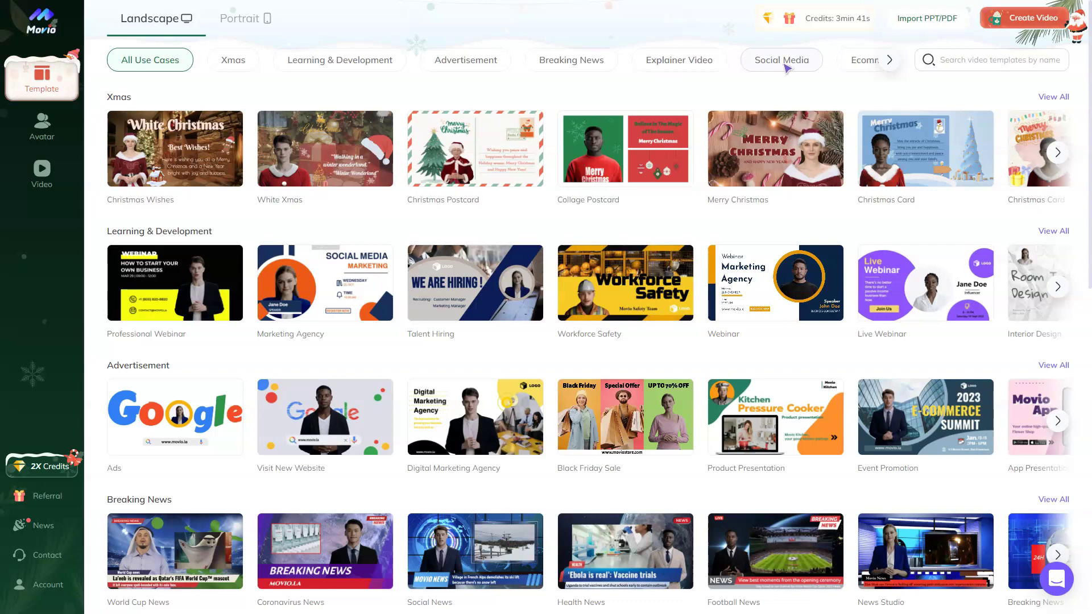
# - Scroll the category bar and filter the template library to Business Cards only
pyautogui.click(889, 60)
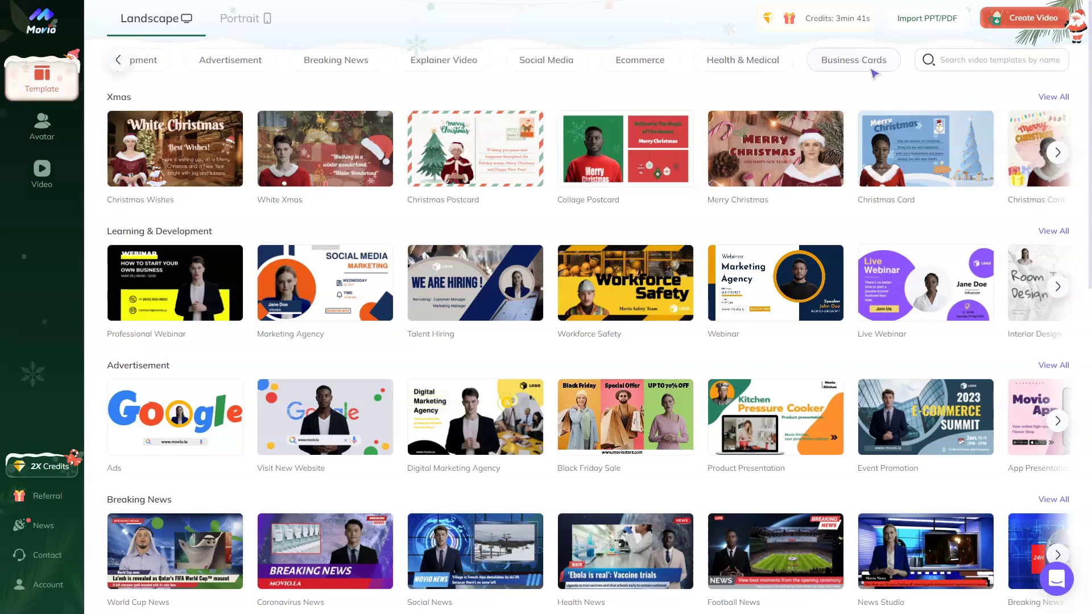
pyautogui.click(858, 65)
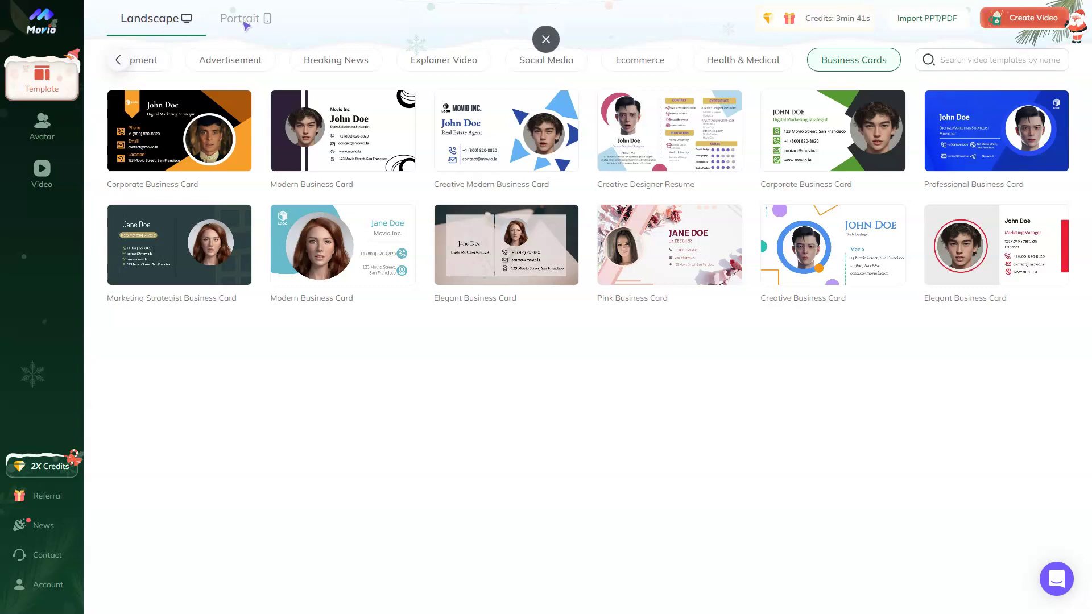
pyautogui.click(245, 26)
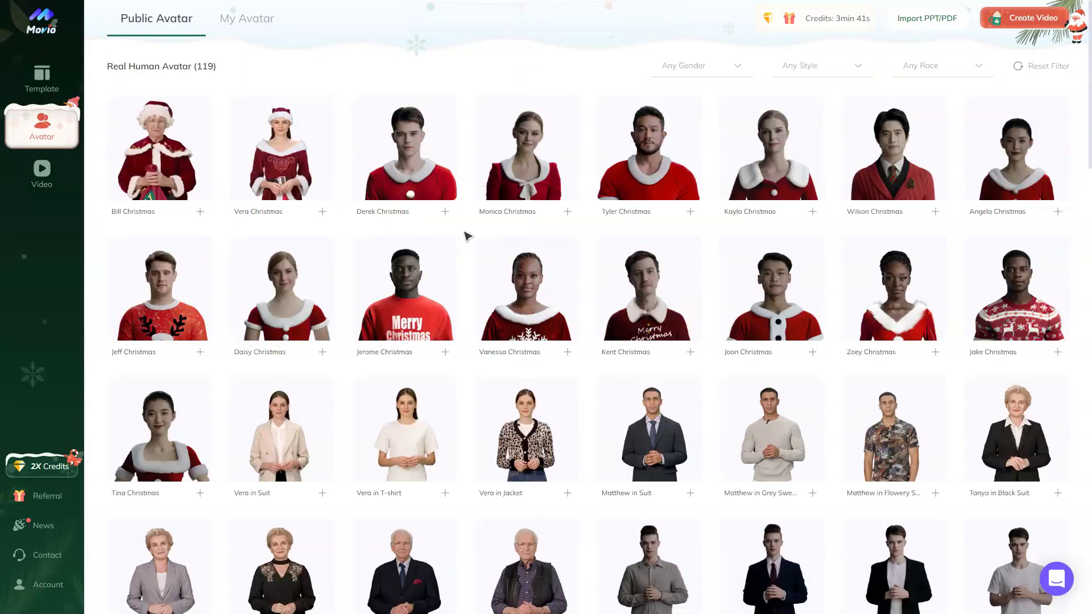
pyautogui.scroll(-1, 467, 236)
pyautogui.scroll(-1, 467, 236)
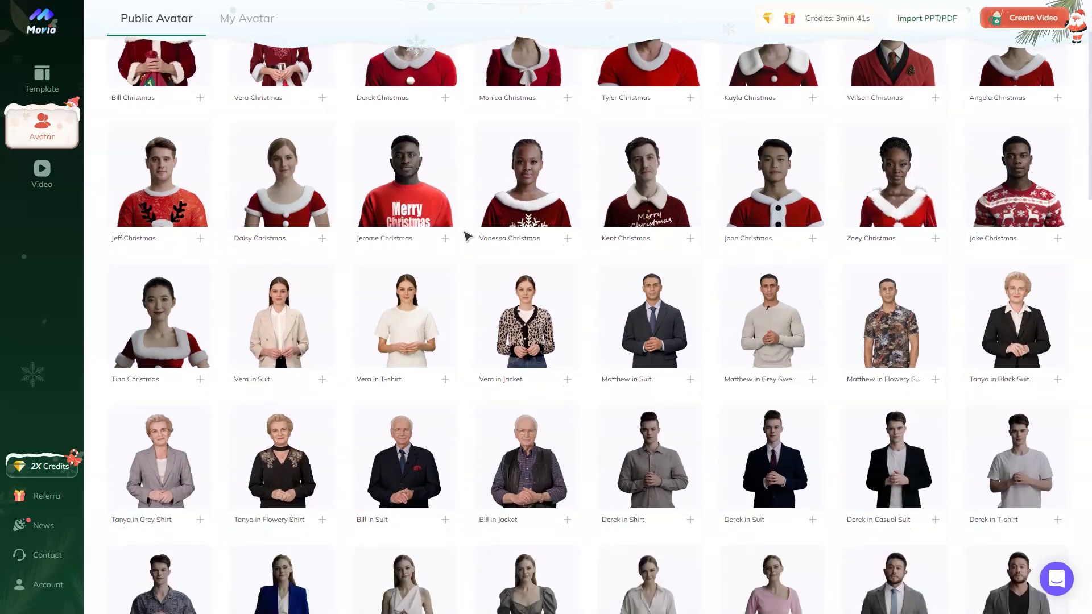
pyautogui.scroll(-1, 467, 236)
pyautogui.scroll(-1, 467, 236)
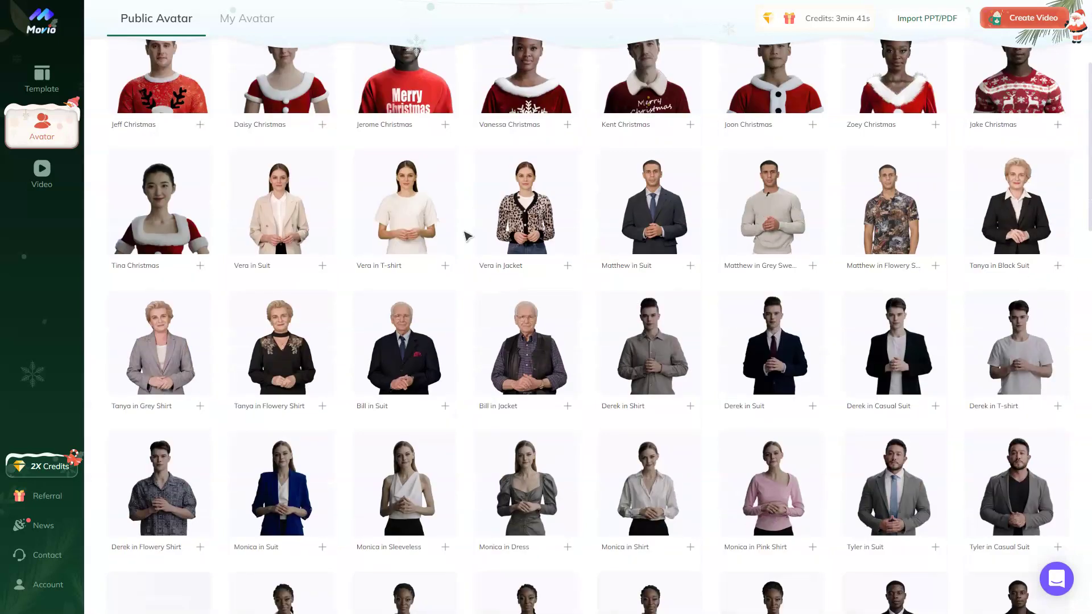
pyautogui.scroll(-1, 466, 236)
pyautogui.scroll(-1, 468, 236)
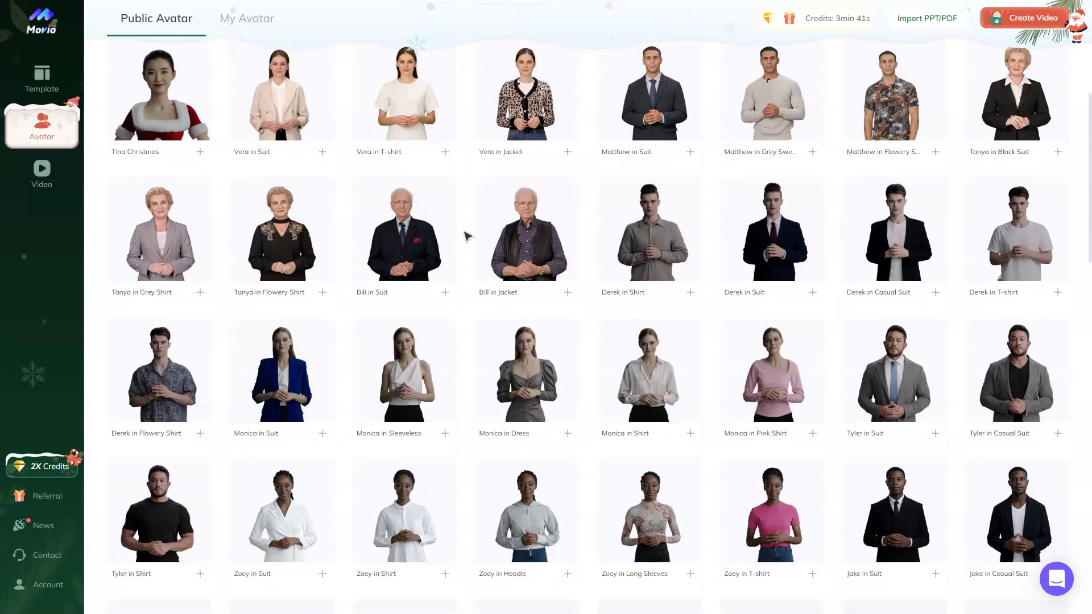
pyautogui.scroll(-1, 467, 236)
pyautogui.scroll(-1, 467, 236)
pyautogui.scroll(-1, 466, 235)
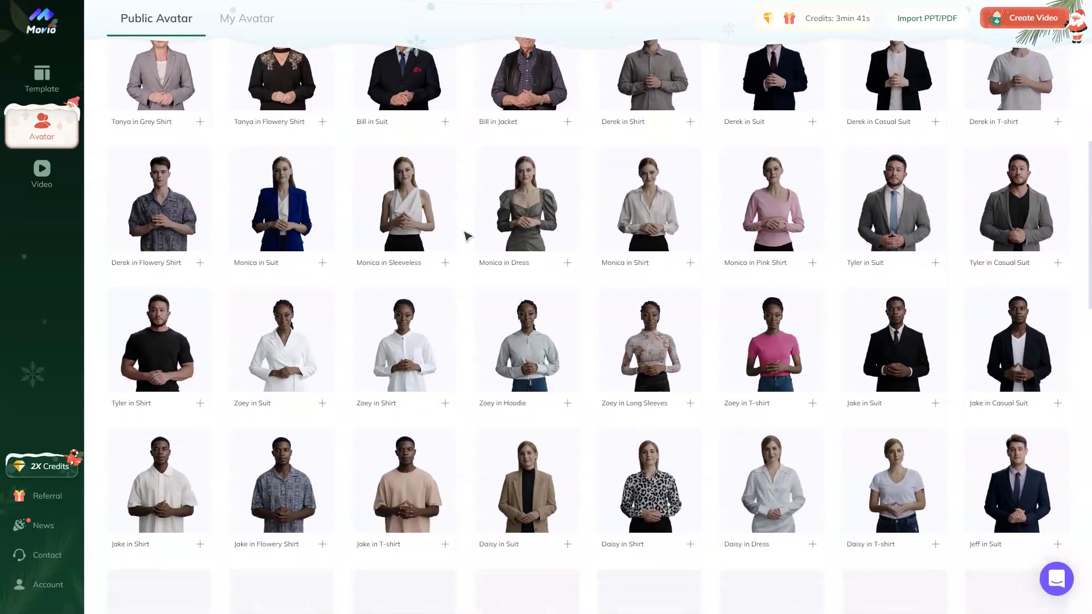
pyautogui.scroll(-1, 467, 235)
pyautogui.scroll(-1, 467, 236)
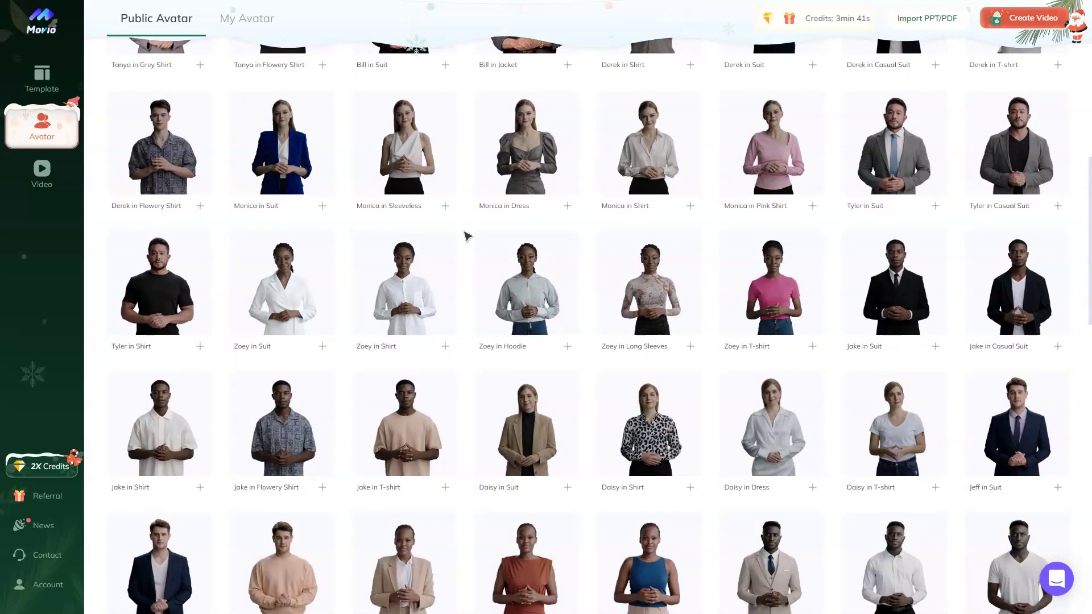
pyautogui.scroll(-2, 466, 236)
pyautogui.scroll(-2, 467, 236)
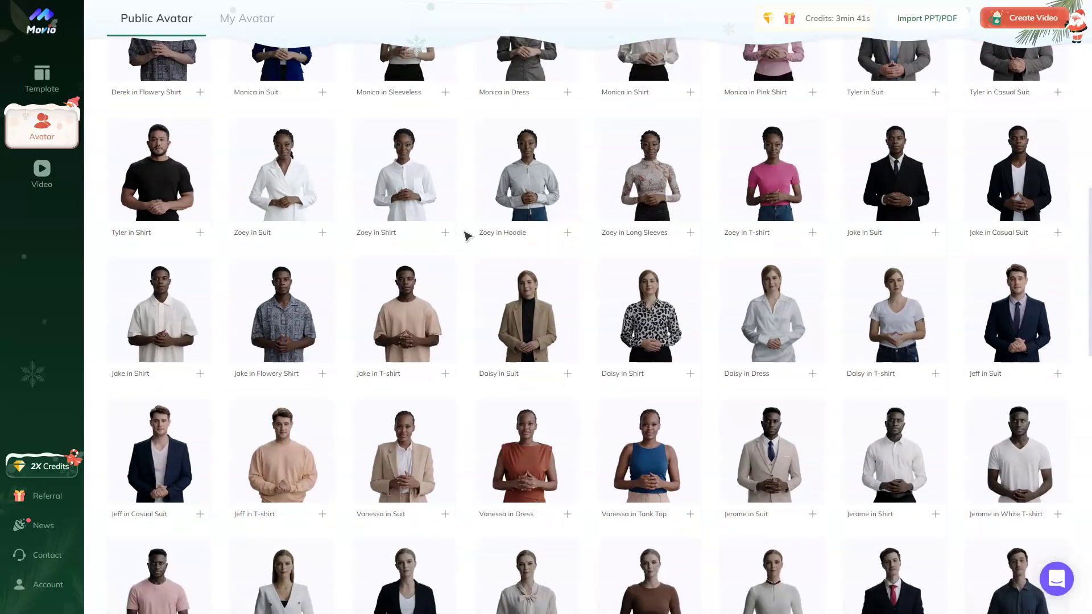
pyautogui.scroll(-2, 467, 235)
pyautogui.scroll(-2, 467, 236)
pyautogui.scroll(-1, 467, 236)
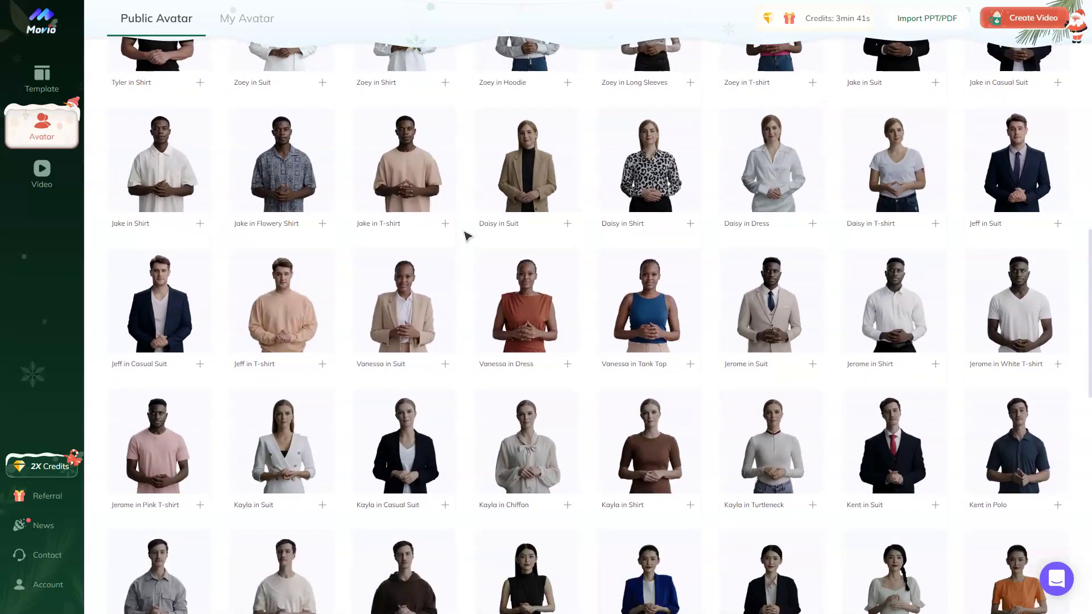
pyautogui.scroll(-1, 467, 236)
pyautogui.scroll(-2, 467, 236)
pyautogui.scroll(-2, 467, 235)
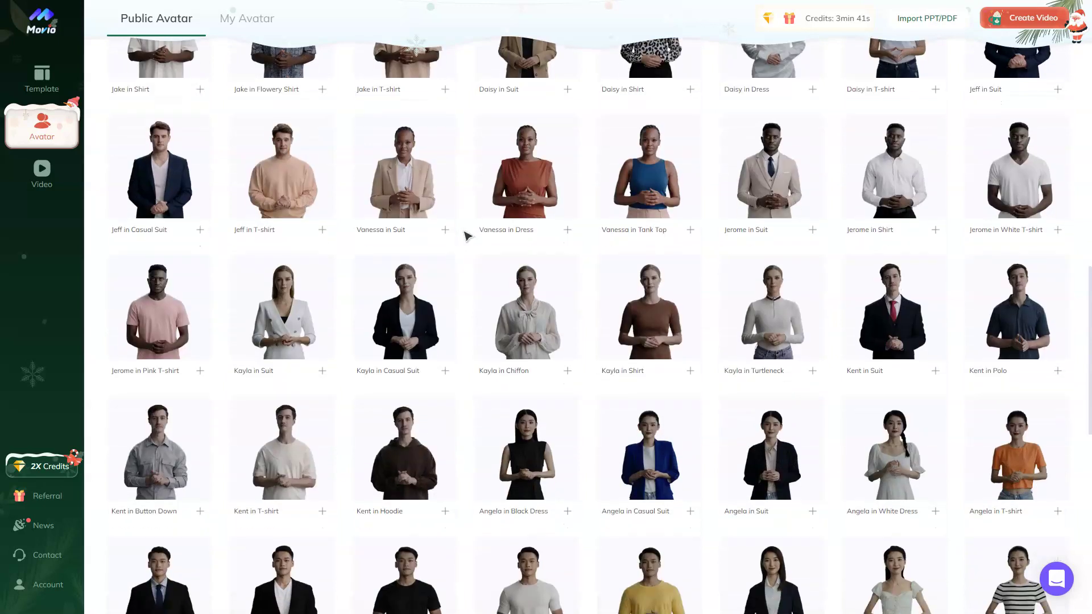
pyautogui.scroll(-2, 467, 236)
pyautogui.scroll(-1, 467, 237)
pyautogui.scroll(-1, 467, 235)
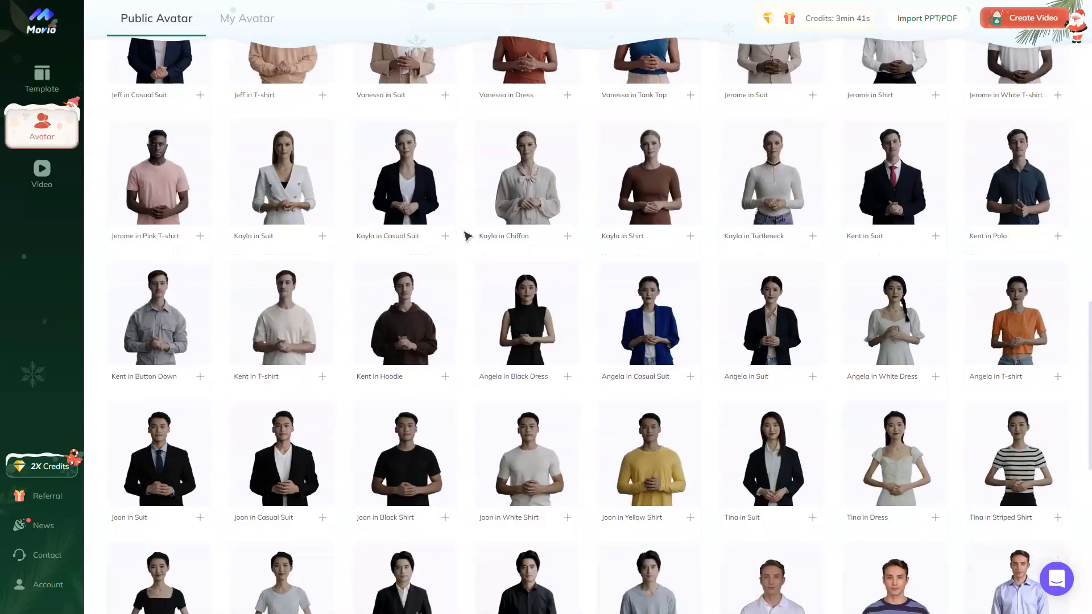
pyautogui.scroll(-1, 466, 235)
pyautogui.scroll(-1, 467, 236)
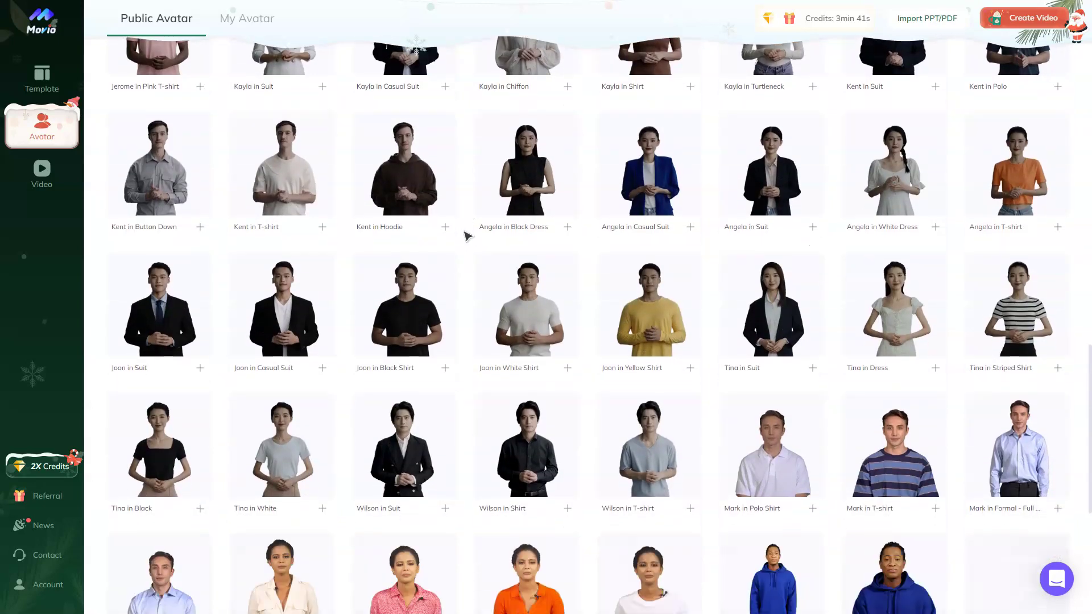
pyautogui.scroll(-2, 467, 235)
pyautogui.scroll(-1, 467, 235)
pyautogui.scroll(-1, 467, 235)
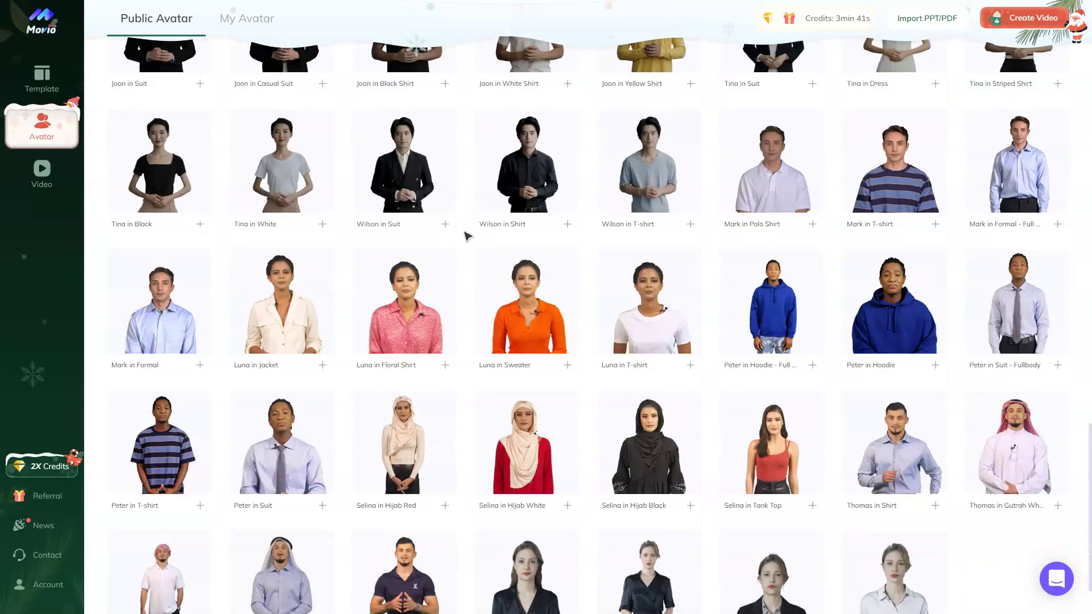
pyautogui.scroll(-1, 467, 236)
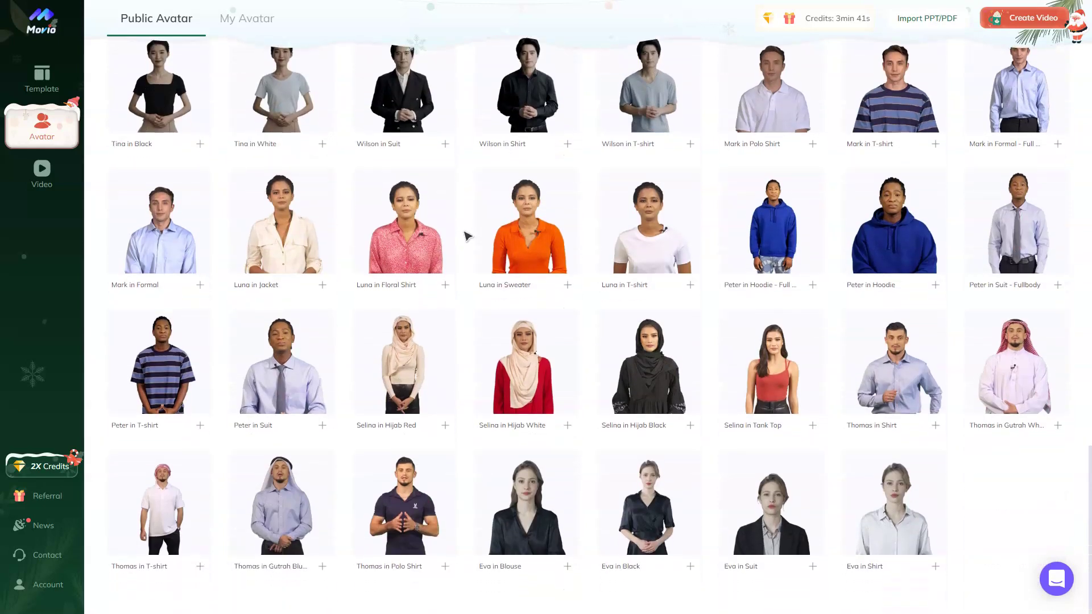
pyautogui.scroll(2, 467, 236)
pyautogui.scroll(3, 467, 236)
pyautogui.scroll(3, 467, 236)
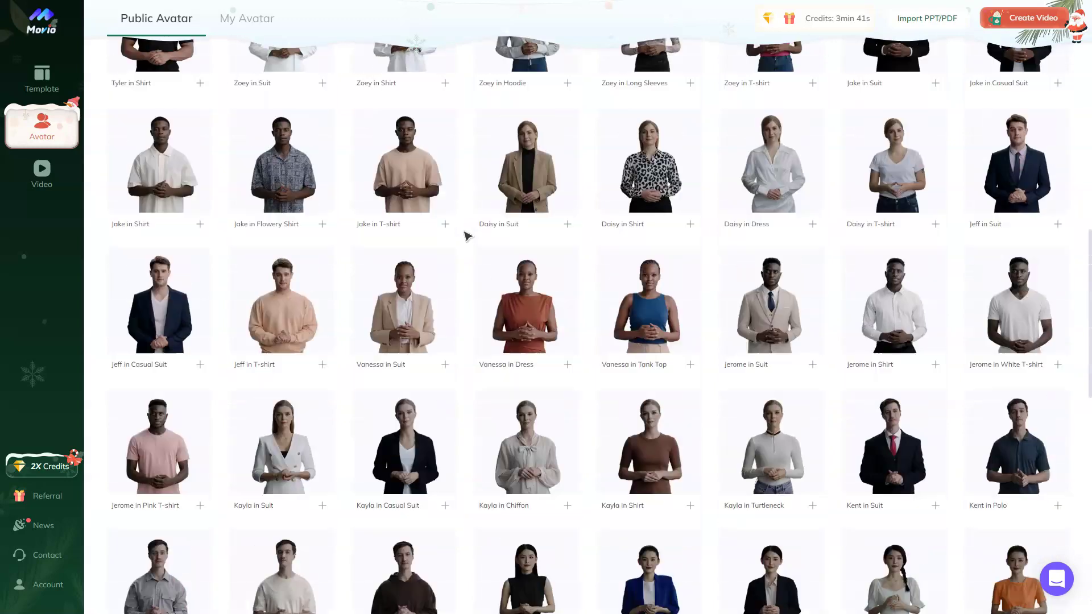
pyautogui.scroll(2, 468, 236)
pyautogui.scroll(3, 467, 235)
pyautogui.scroll(3, 466, 235)
pyautogui.scroll(3, 467, 236)
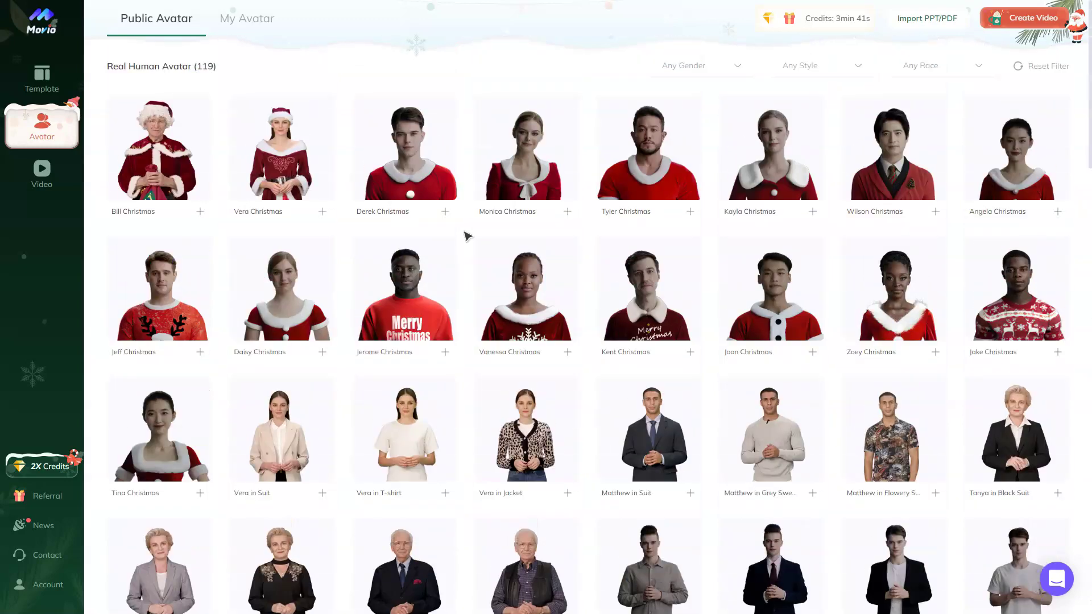
# - In My Avatar, open the uploaded braided-hair portrait as a talking photo
pyautogui.click(241, 21)
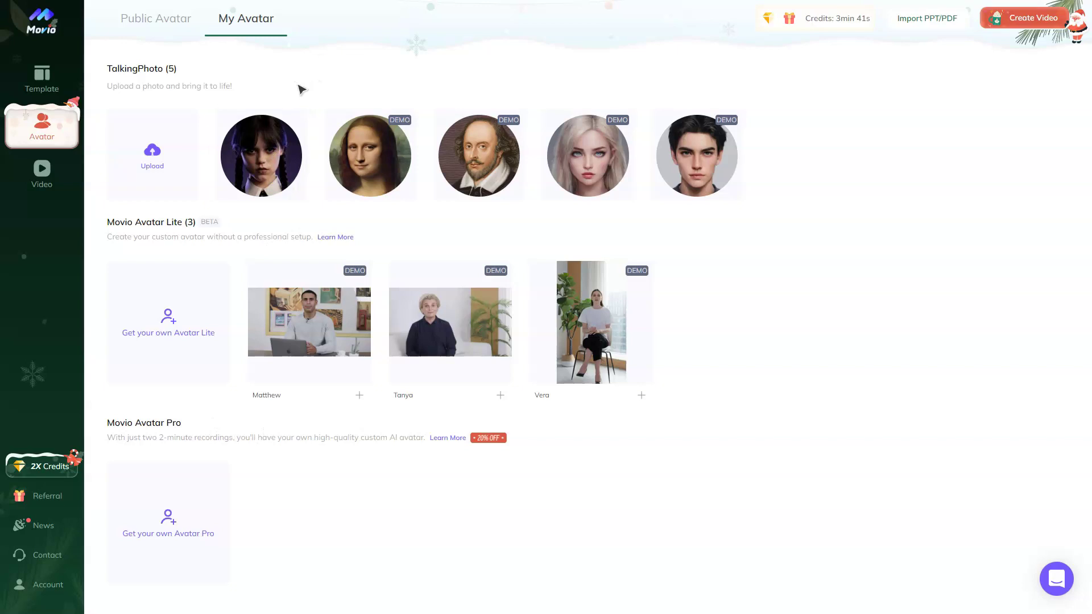
pyautogui.moveTo(261, 156)
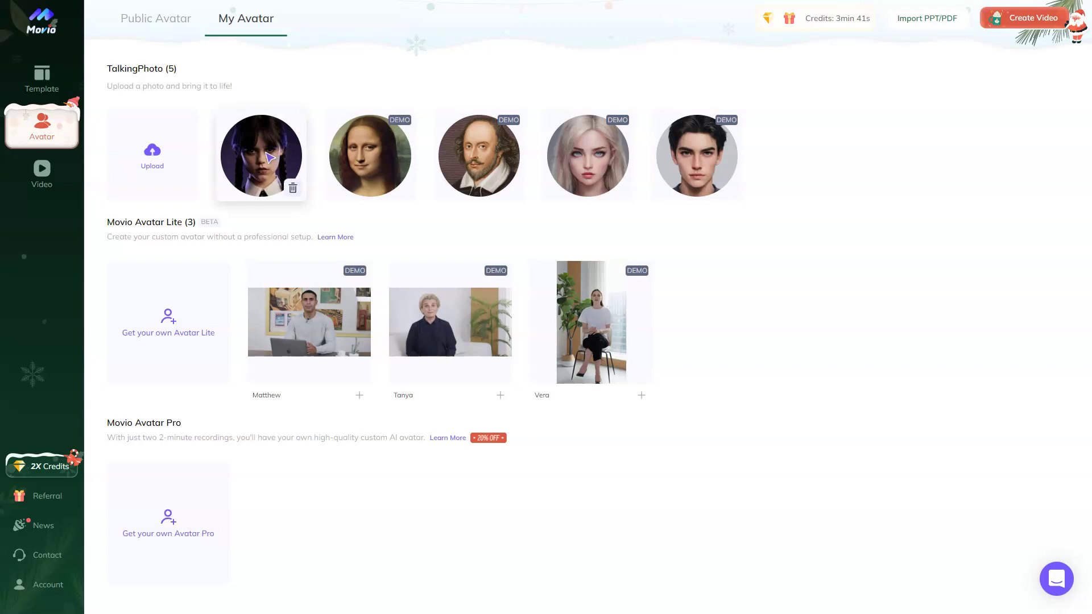
pyautogui.click(270, 158)
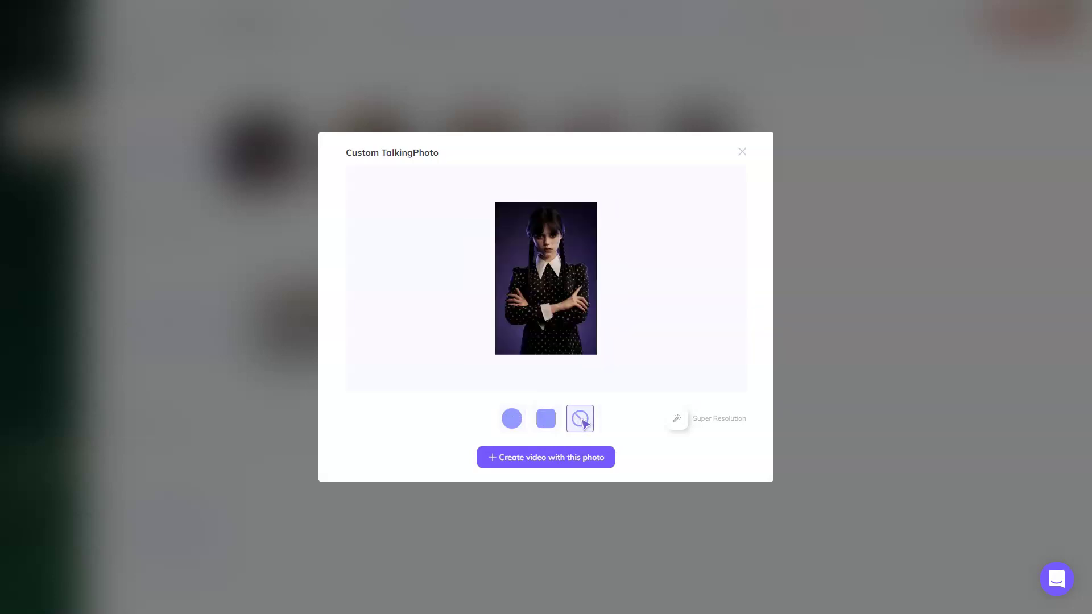
# - Create a portrait-format video from the braided-hair talking photo
pyautogui.click(541, 458)
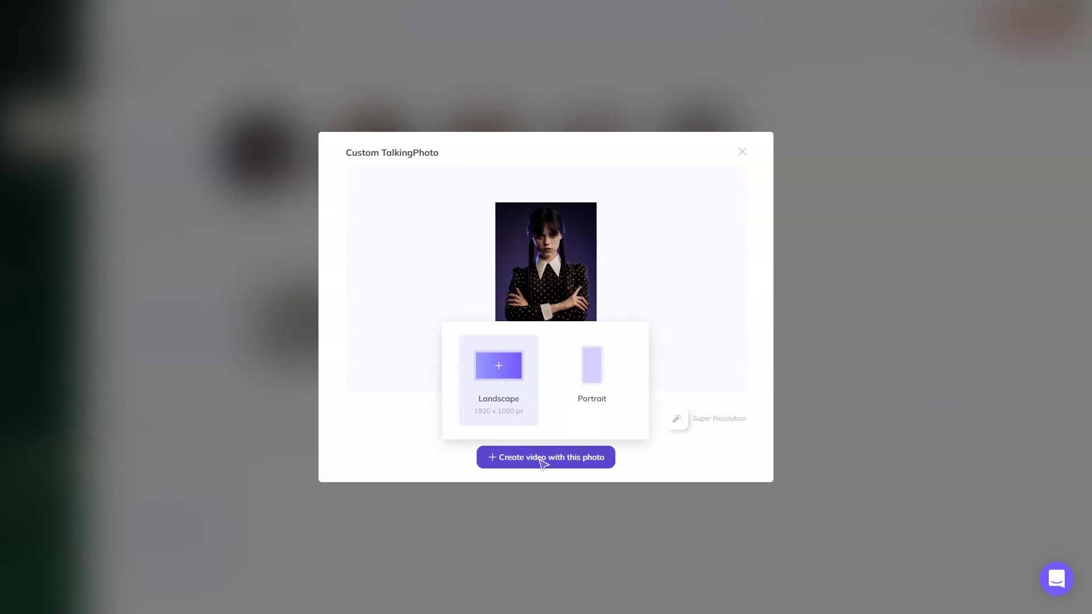
pyautogui.click(595, 388)
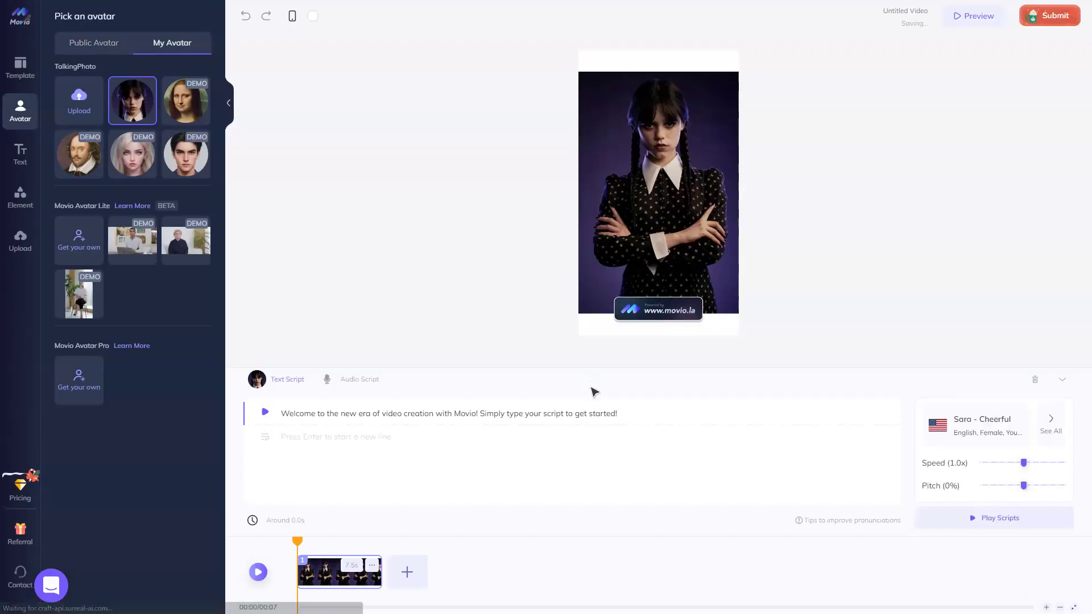
# - Raise the talking photo on the canvas and paste in the AI spokesperson video script
pyautogui.moveTo(682, 194)
pyautogui.mouseDown()
pyautogui.moveTo(730, 191)
pyautogui.moveTo(682, 173)
pyautogui.mouseUp()
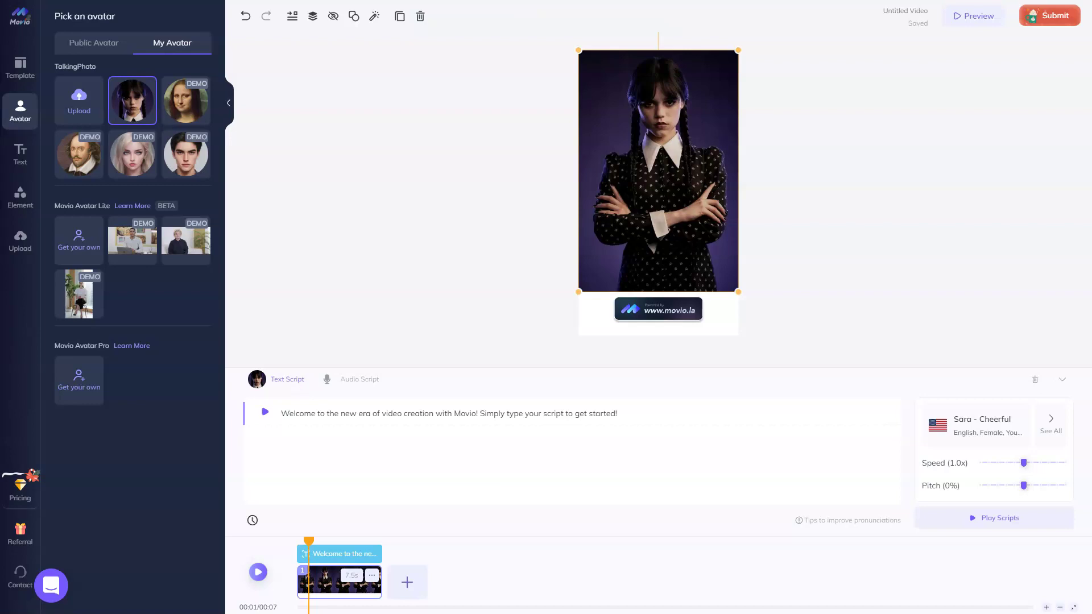
pyautogui.hotkey('ctrl', 'a')
pyautogui.write('With Movio, you can create an AI spokesperson video in minutes for corporate training, online learning, explainer videos, promotional videos and much more!')
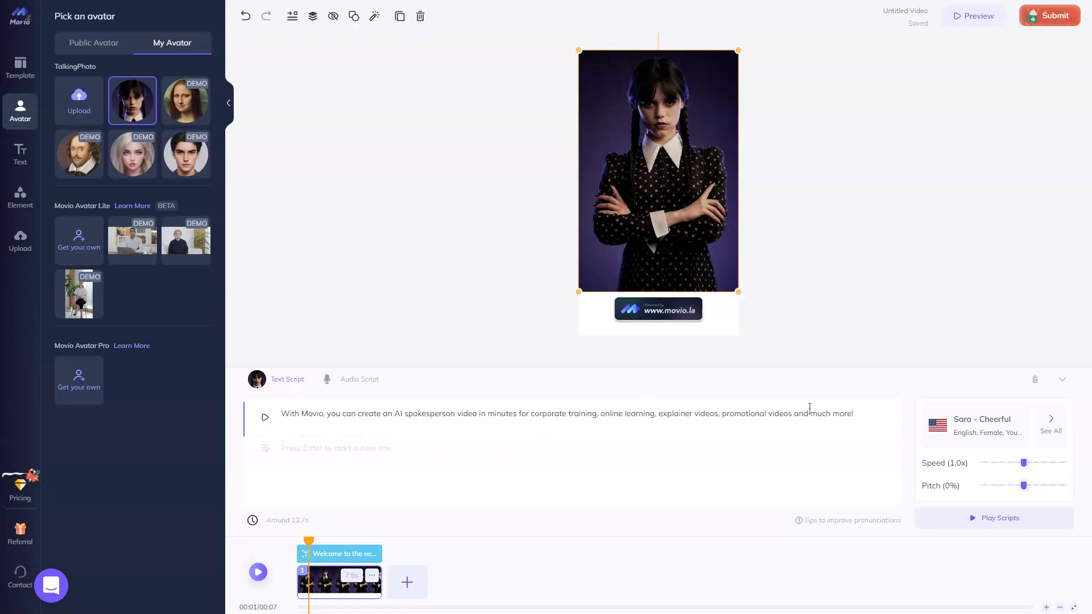
# - Preview female voices Alice, Natasha, Jenny, Aria and Emma, then select Jenny - Professional
pyautogui.click(1051, 431)
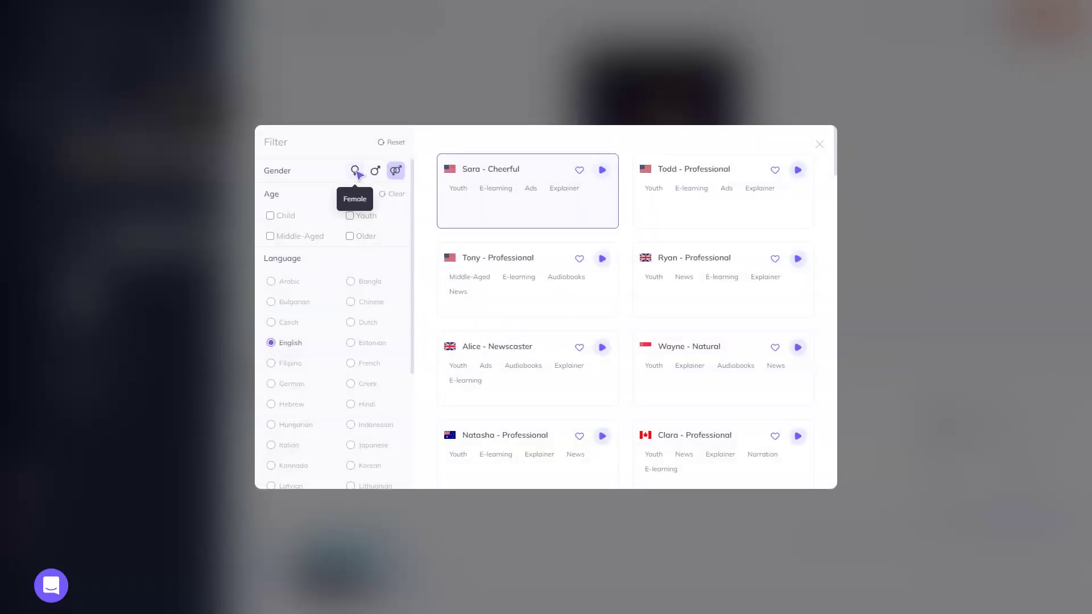
pyautogui.click(357, 171)
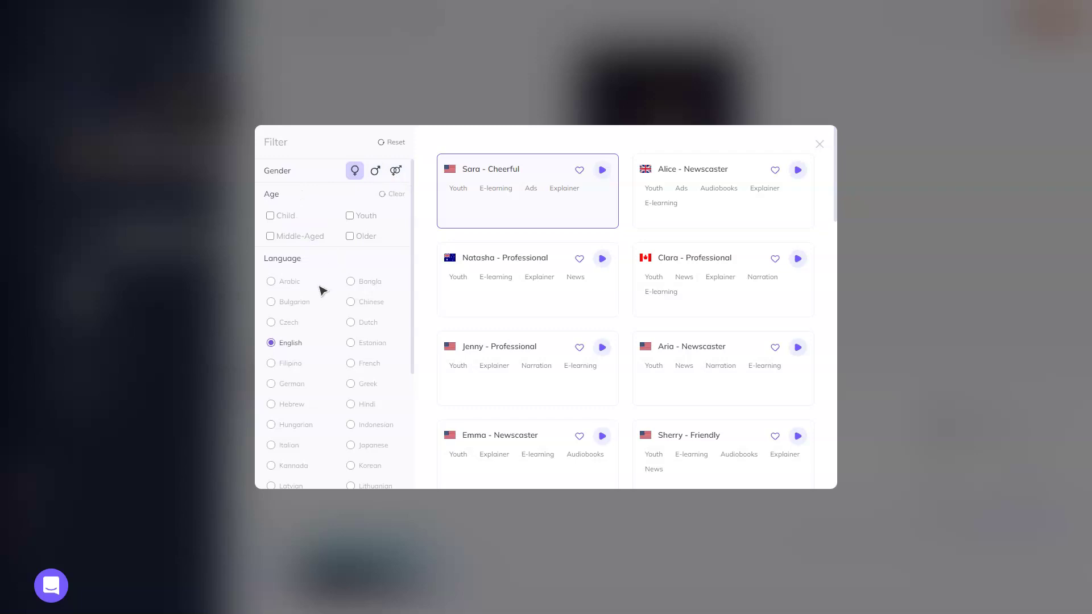
pyautogui.scroll(-2, 322, 320)
pyautogui.scroll(-2, 325, 324)
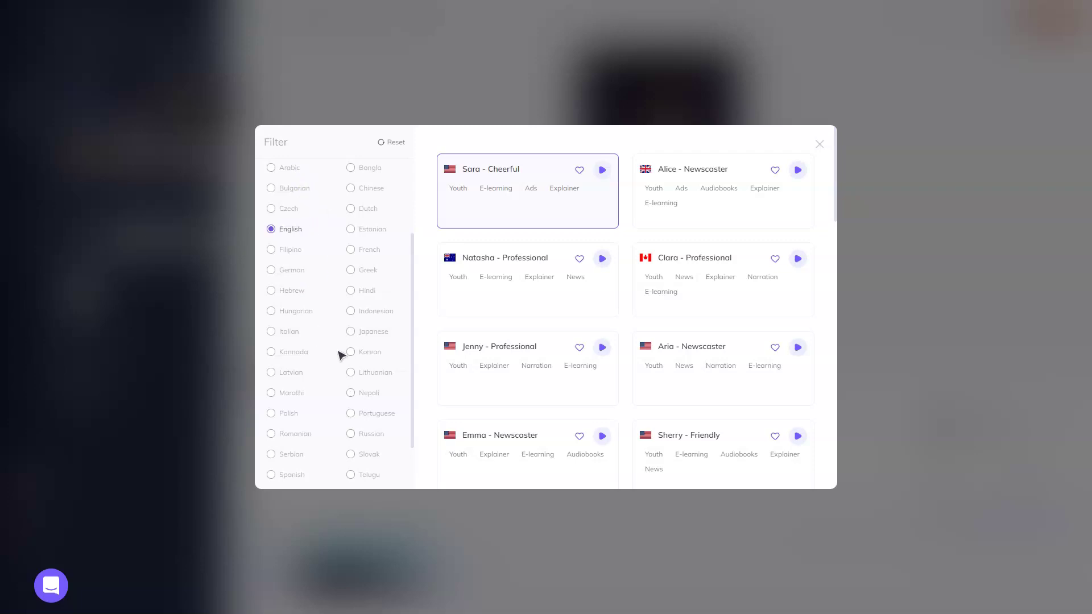
pyautogui.scroll(-2, 337, 392)
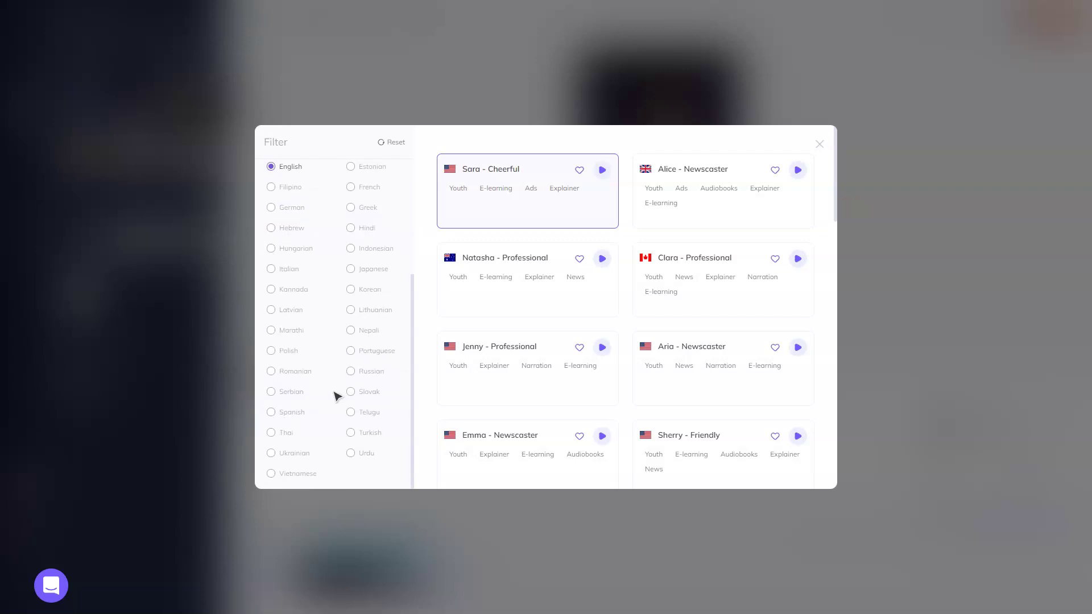
pyautogui.scroll(2, 336, 395)
pyautogui.scroll(2, 336, 395)
pyautogui.scroll(2, 337, 396)
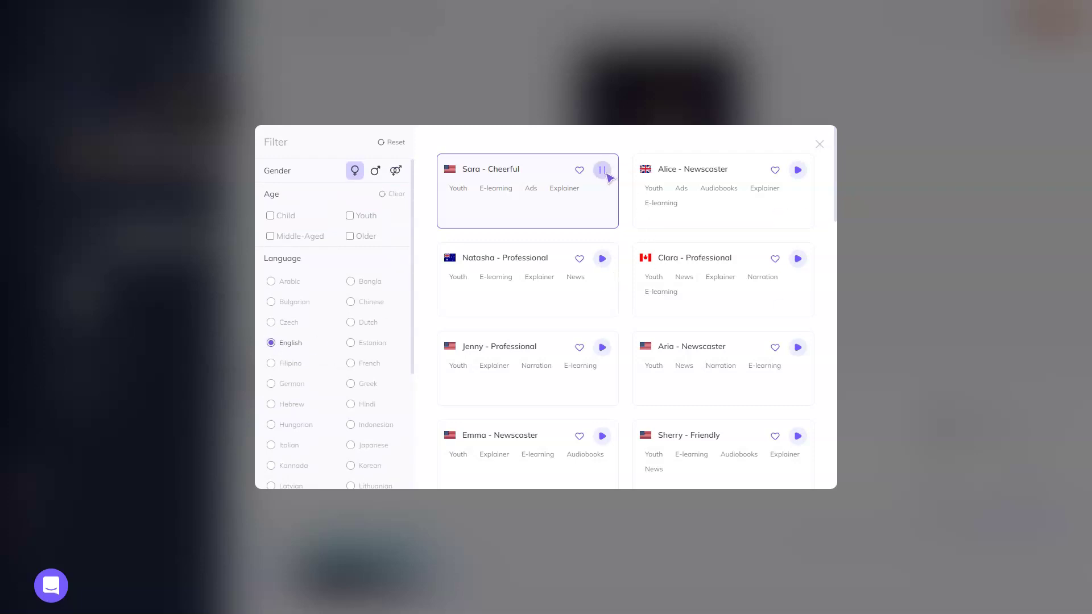
pyautogui.click(798, 172)
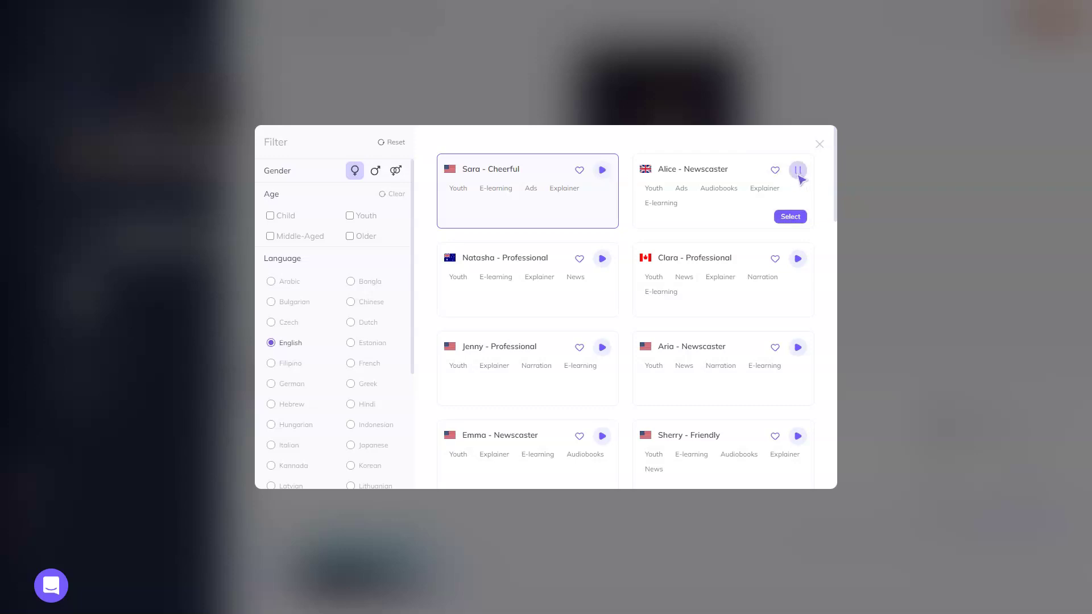
pyautogui.moveTo(602, 258)
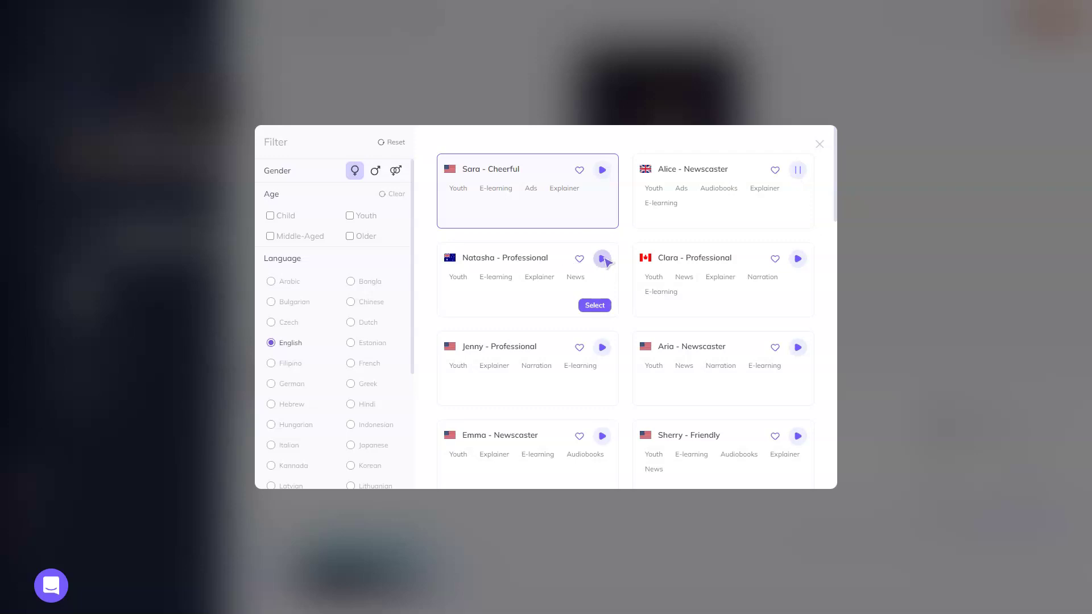
pyautogui.click(603, 258)
pyautogui.moveTo(797, 259)
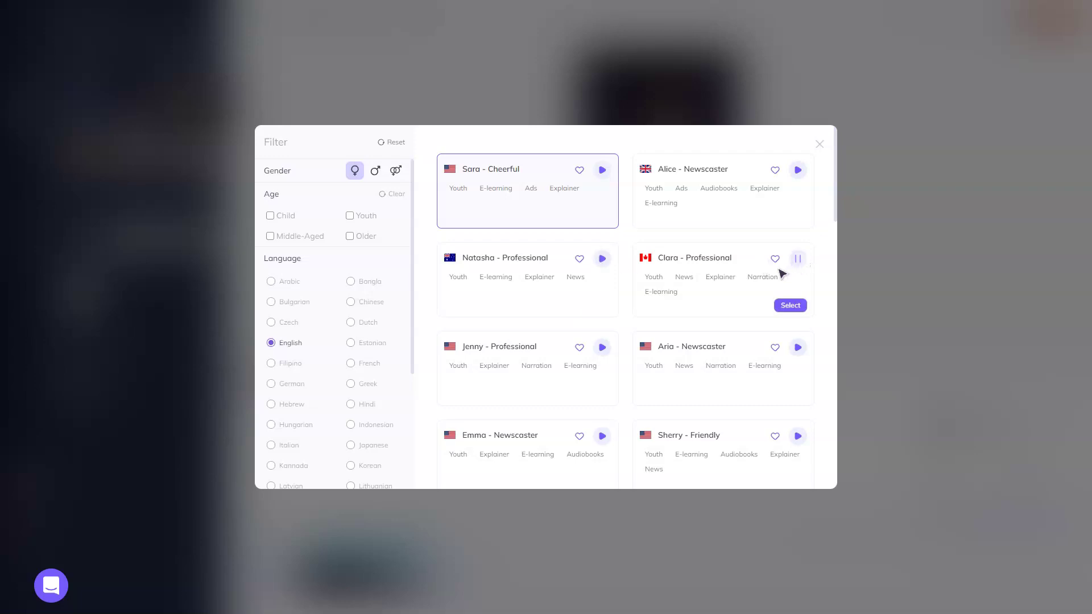
pyautogui.click(604, 349)
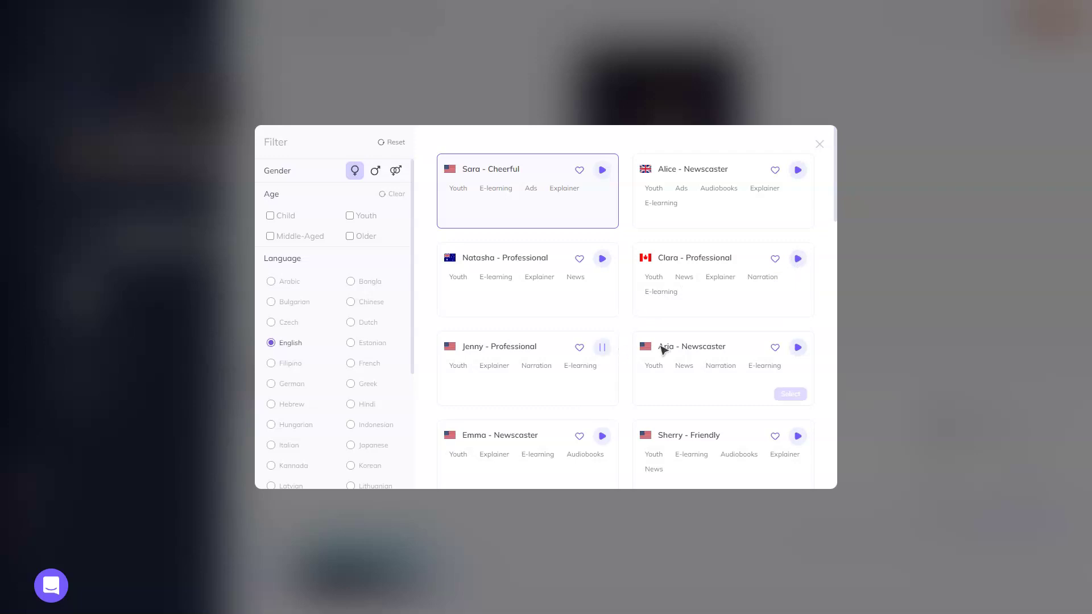
pyautogui.click(800, 348)
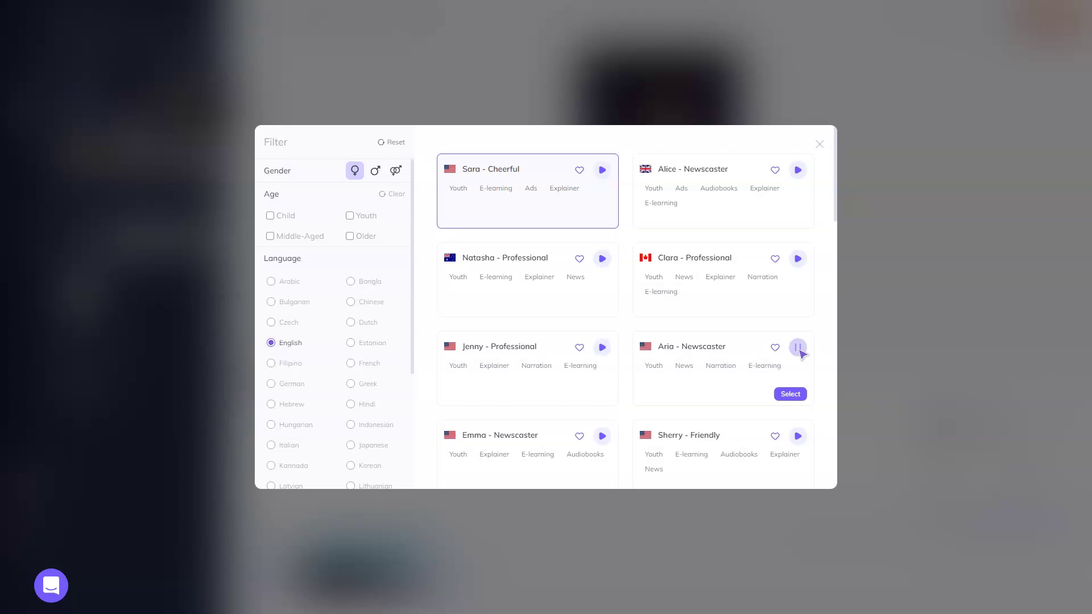
pyautogui.click(799, 348)
pyautogui.moveTo(602, 347)
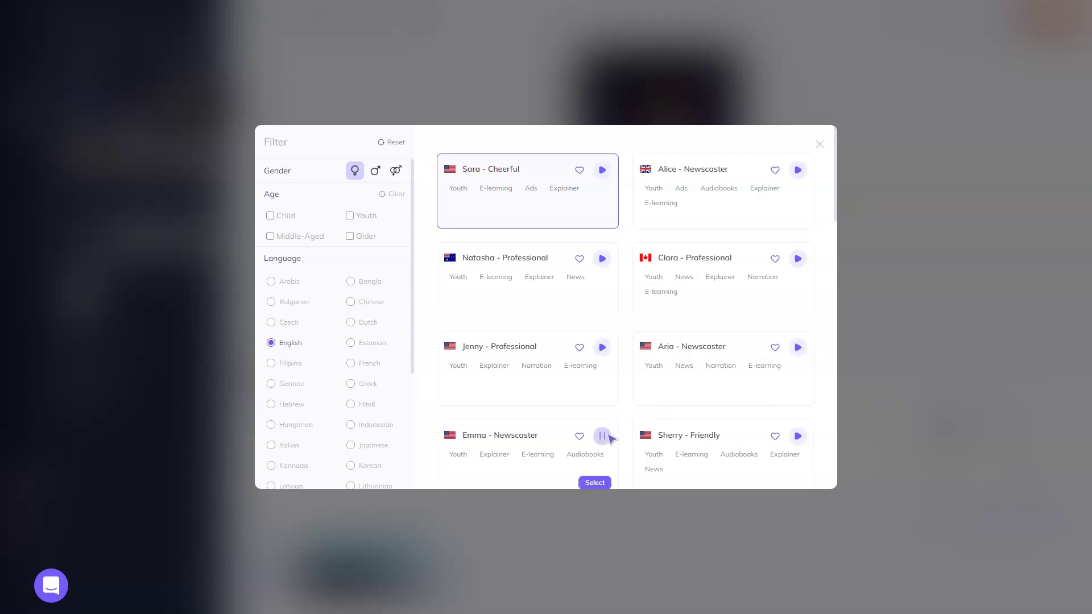
pyautogui.click(604, 349)
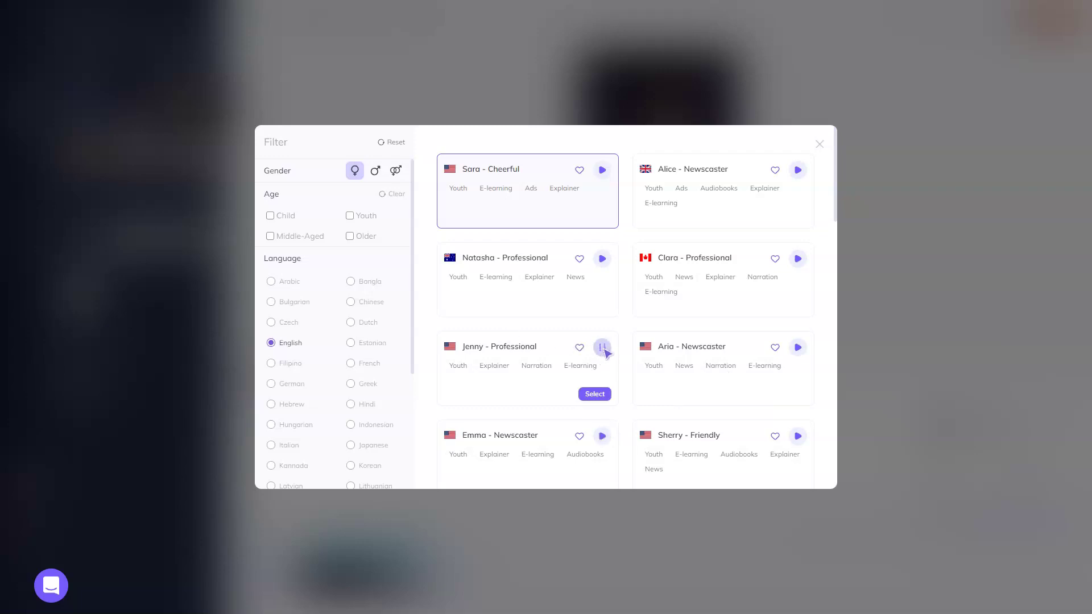
pyautogui.click(595, 394)
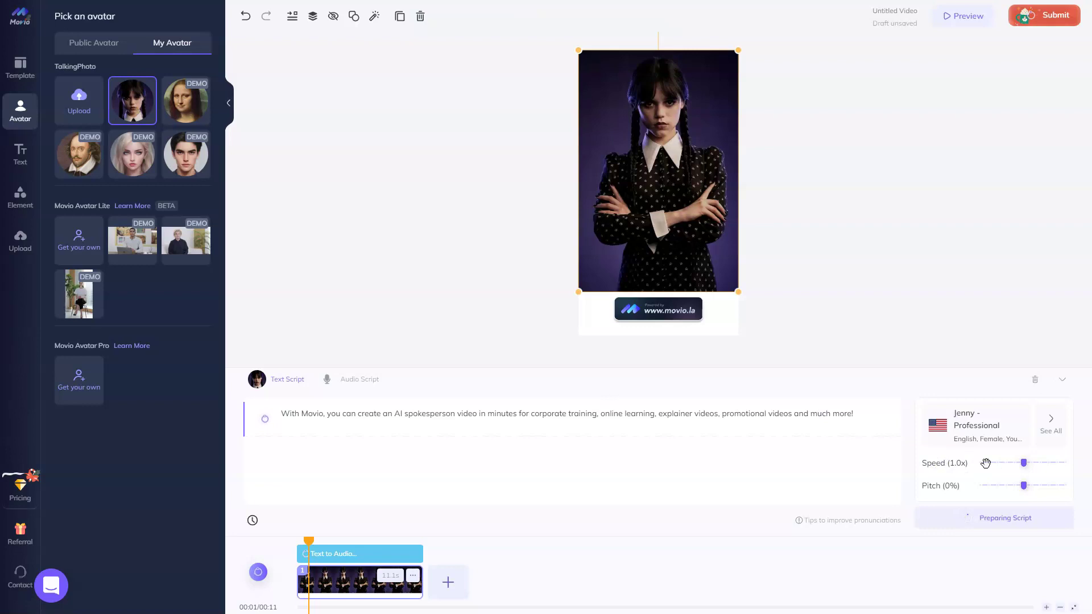
pyautogui.click(20, 158)
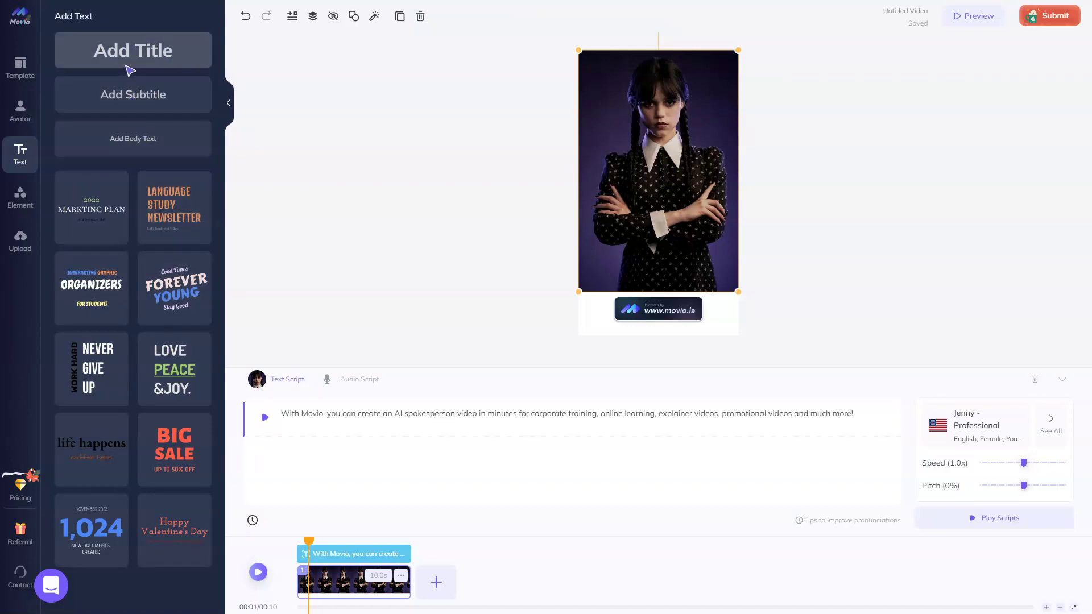
pyautogui.click(22, 206)
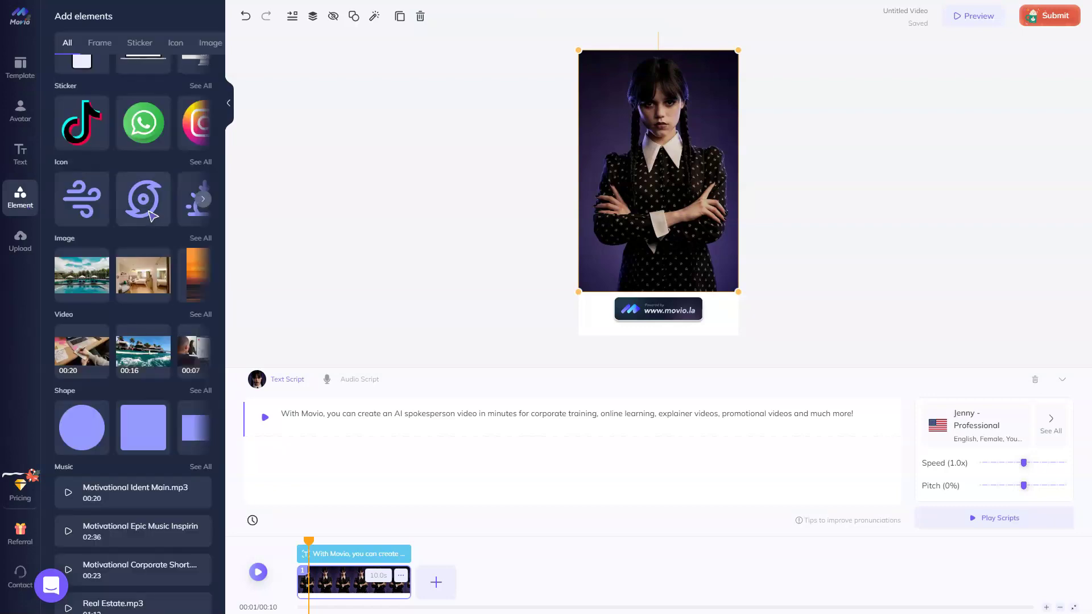
pyautogui.scroll(-2, 147, 214)
pyautogui.scroll(-2, 147, 213)
pyautogui.scroll(-1, 147, 213)
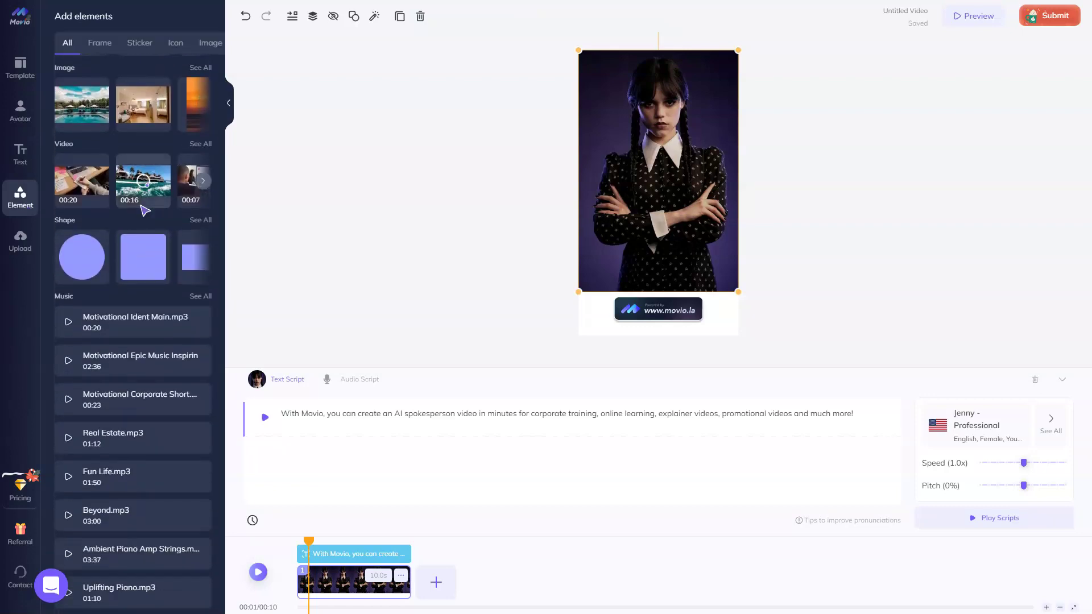
pyautogui.scroll(-2, 145, 212)
pyautogui.scroll(-2, 144, 209)
pyautogui.scroll(-3, 143, 211)
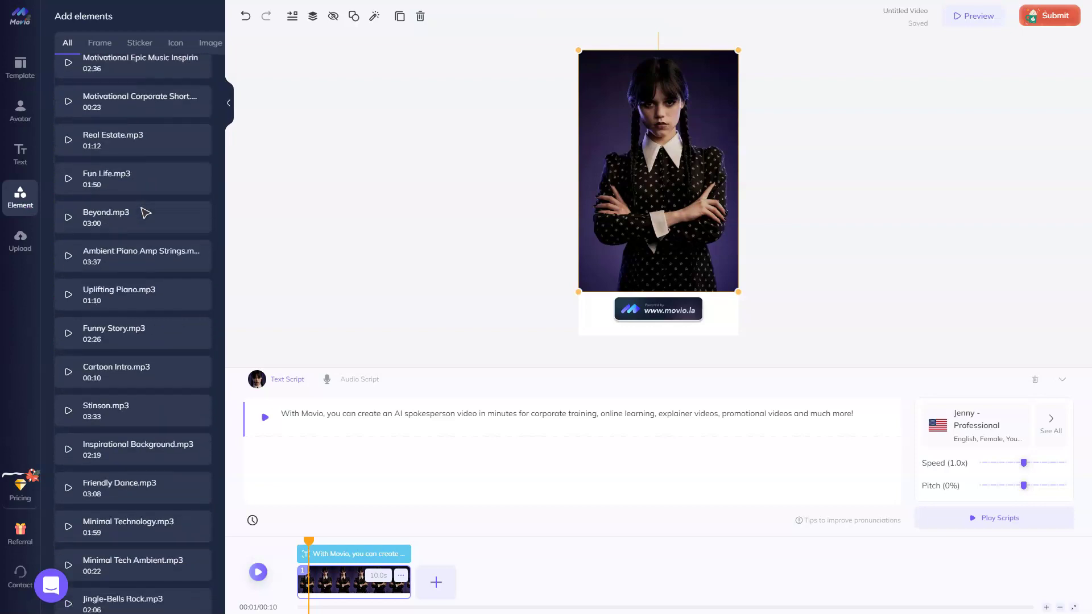
pyautogui.scroll(-2, 143, 211)
pyautogui.scroll(-1, 144, 212)
pyautogui.scroll(-3, 145, 214)
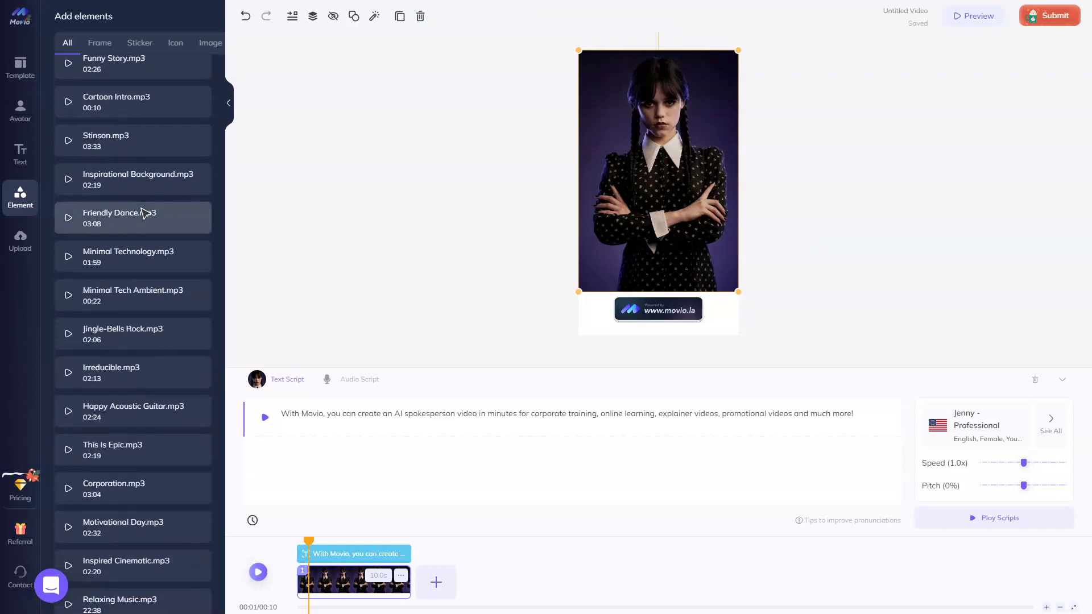
pyautogui.scroll(9, 146, 214)
pyautogui.scroll(4, 145, 214)
pyautogui.scroll(5, 145, 214)
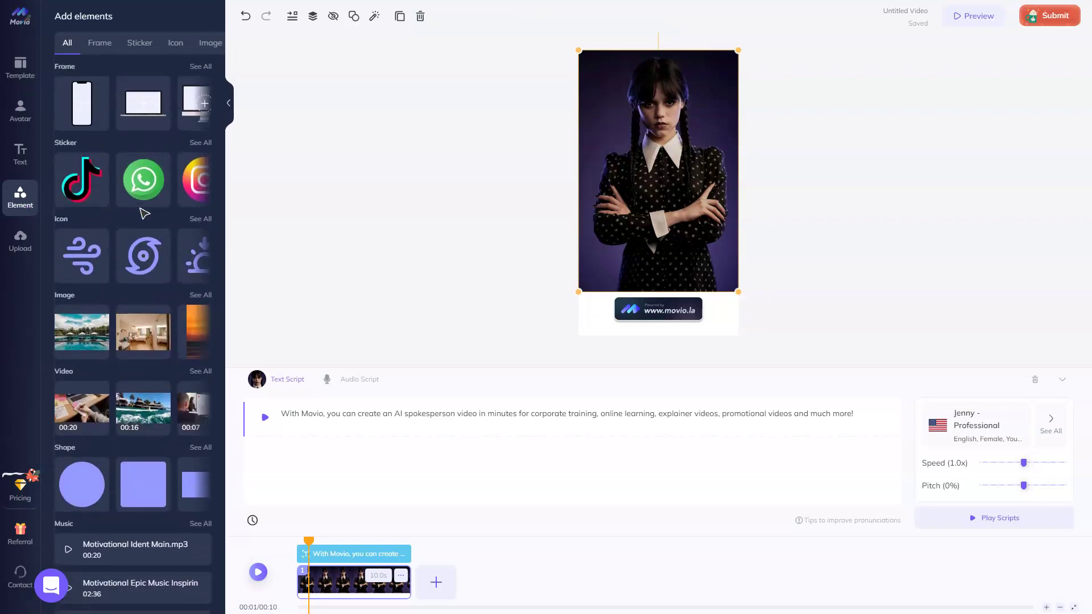
pyautogui.click(81, 179)
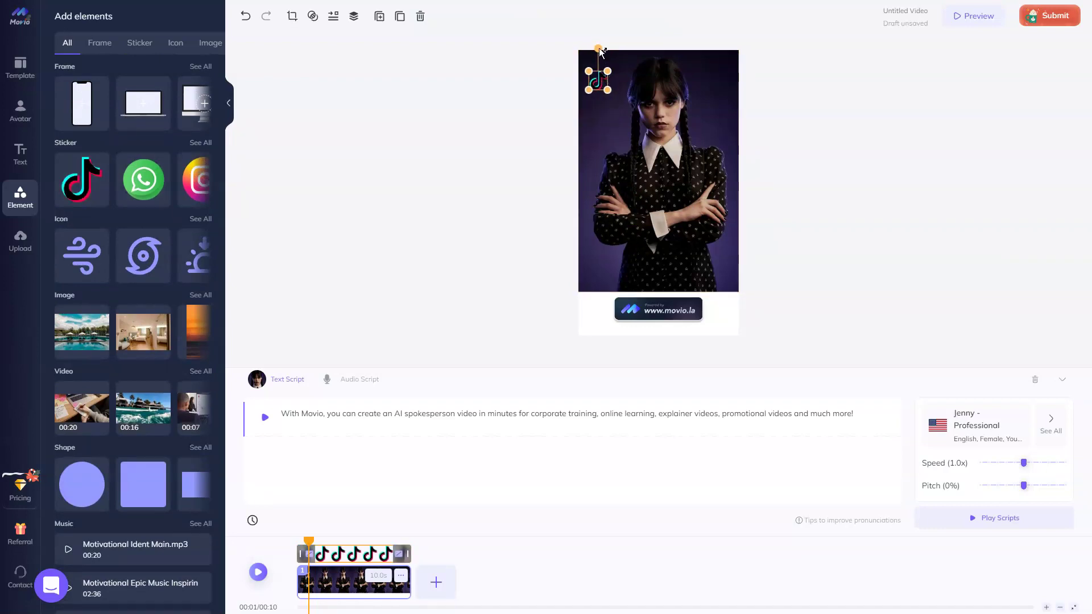
pyautogui.click(420, 16)
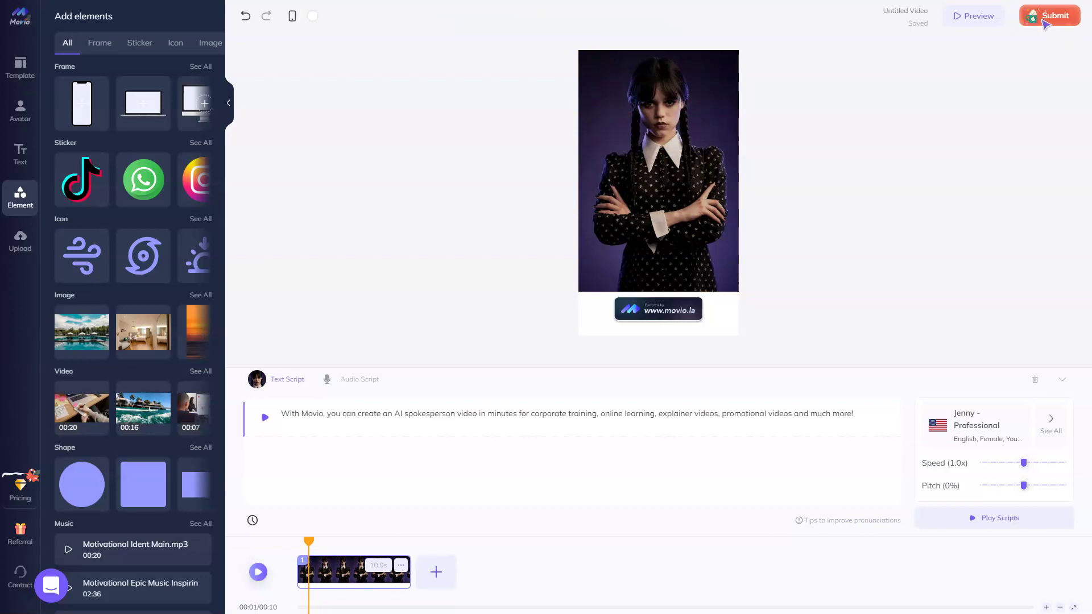
# - Submit the portrait video for rendering and open the template gallery
pyautogui.click(1045, 18)
pyautogui.click(591, 353)
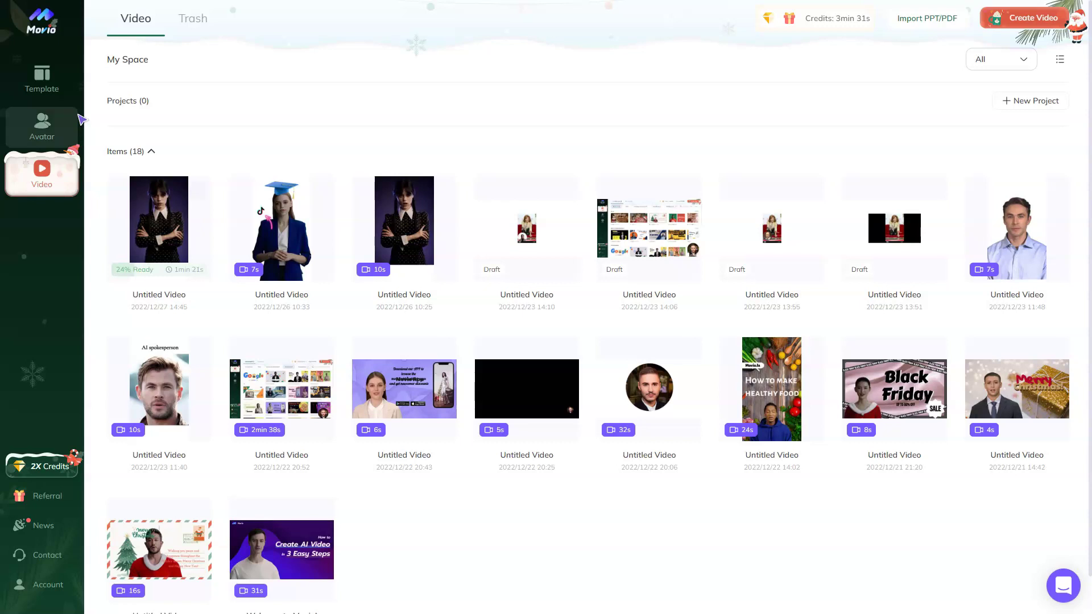
pyautogui.click(40, 89)
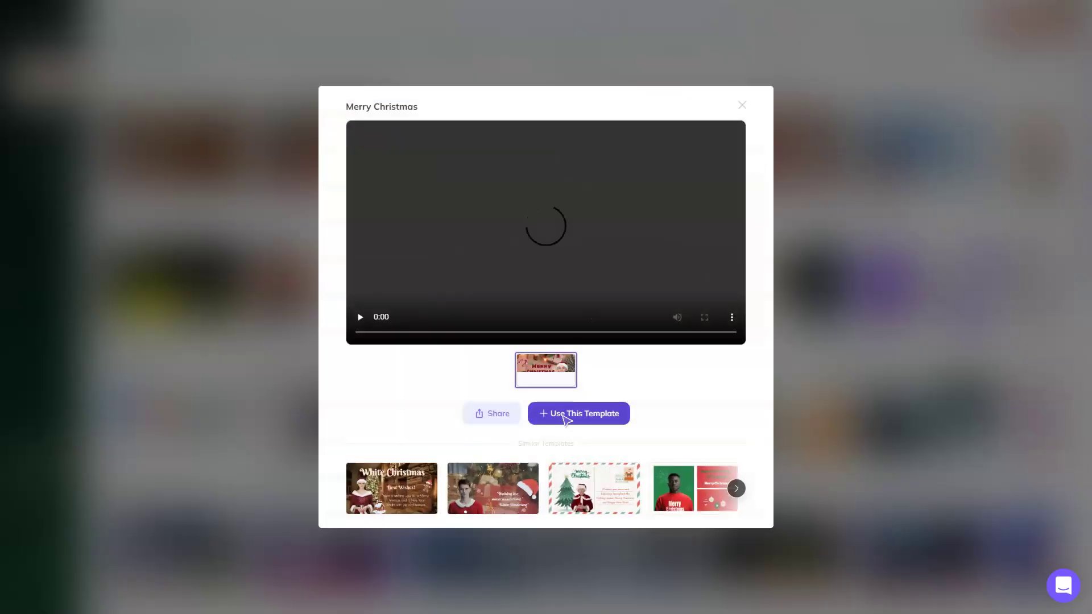
# - Use the Merry Christmas template and add the blue-blazer Monica avatar
pyautogui.click(565, 419)
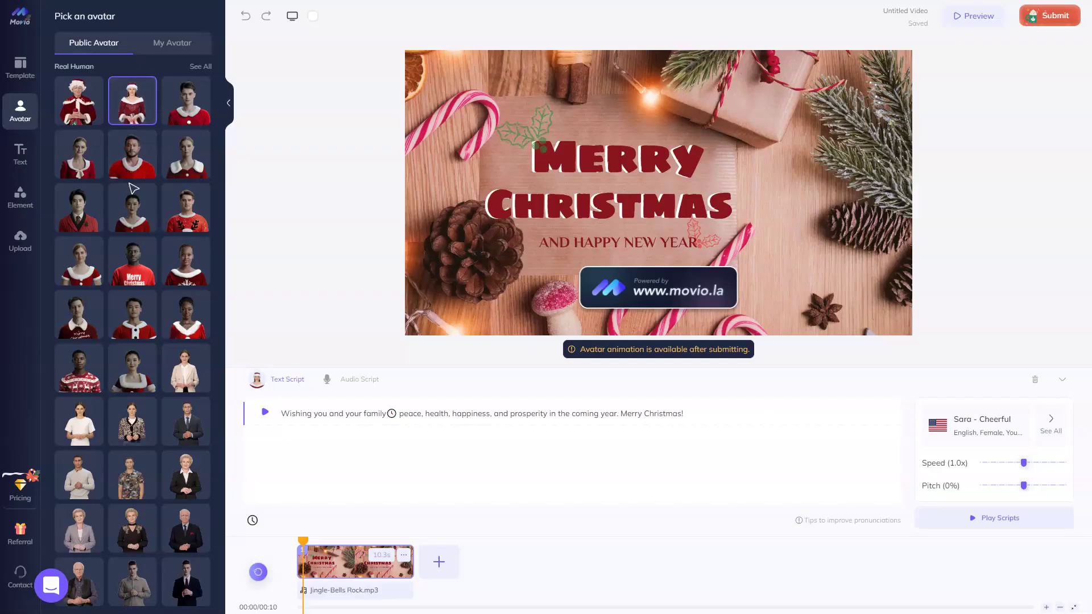
pyautogui.scroll(-1, 143, 220)
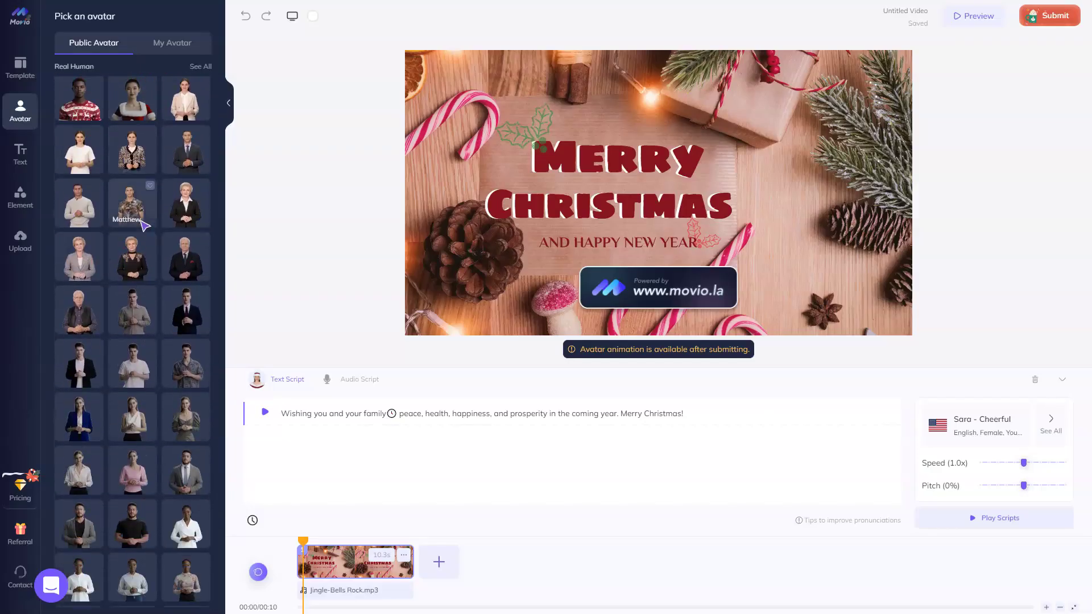
pyautogui.scroll(-1, 144, 223)
pyautogui.scroll(-1, 146, 226)
pyautogui.scroll(-1, 144, 226)
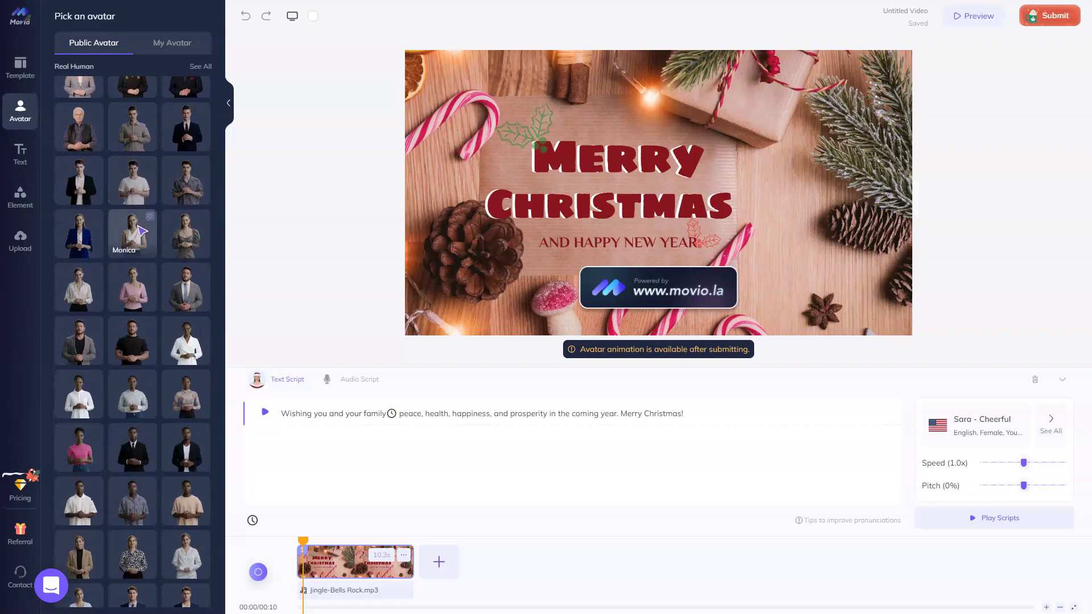
pyautogui.click(92, 241)
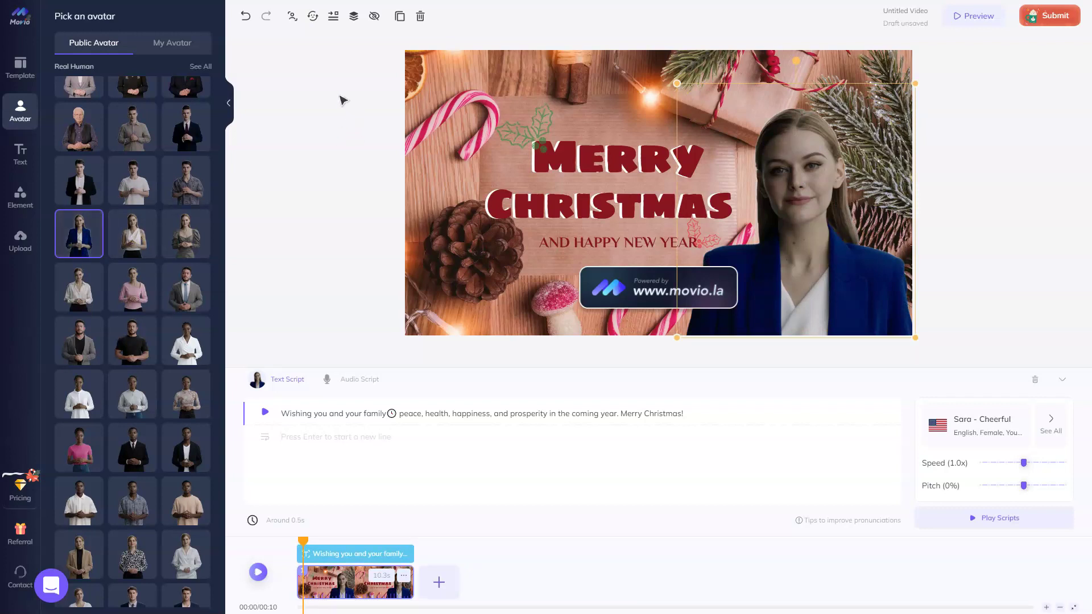
# - Try half-body framing for the avatar, then return it to close-up
pyautogui.click(291, 17)
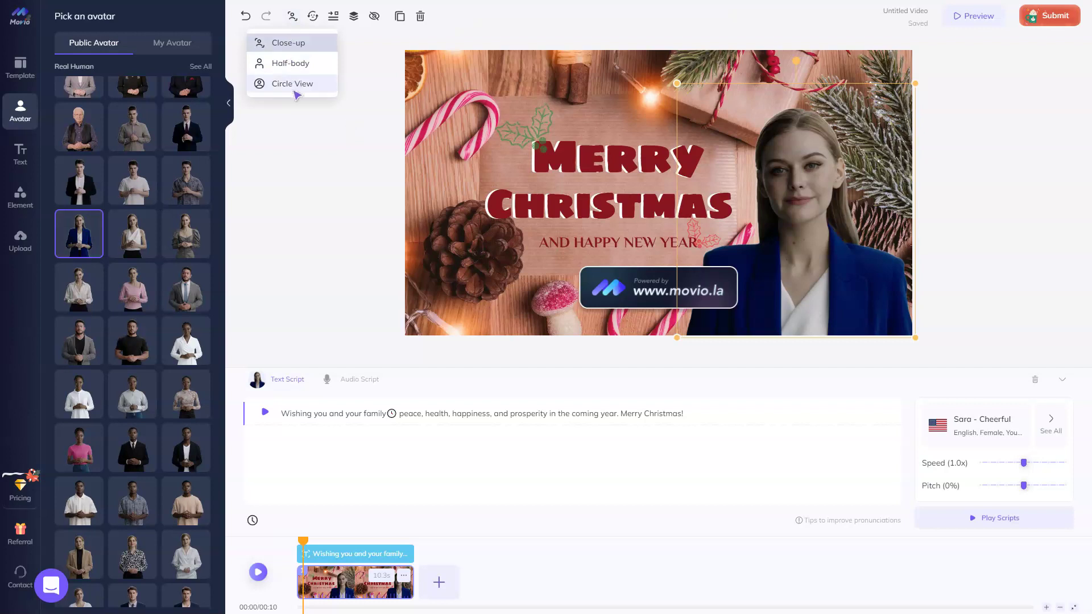
pyautogui.click(286, 66)
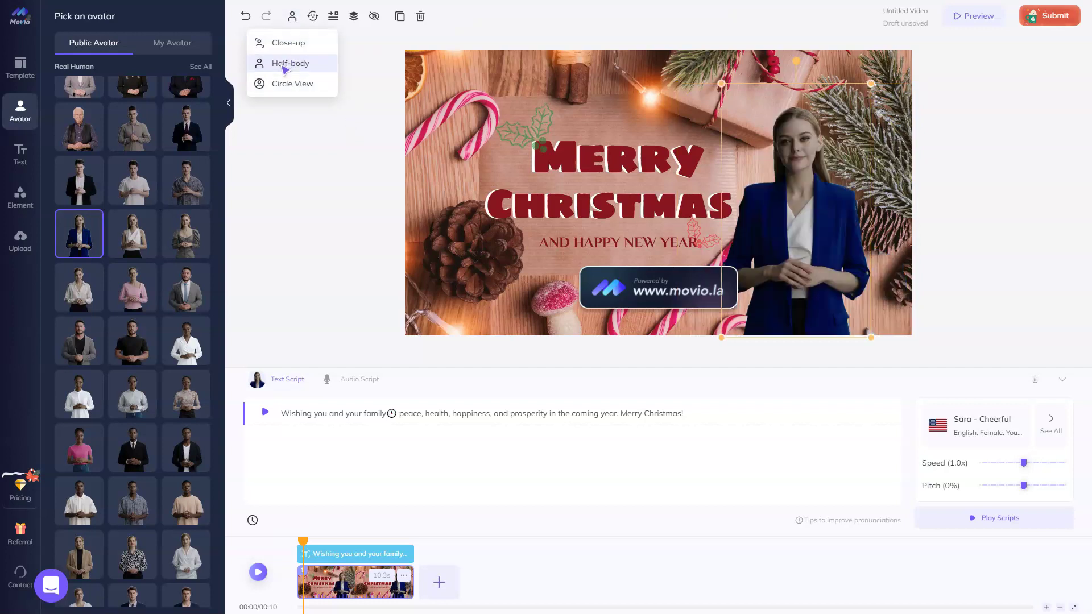
pyautogui.click(286, 53)
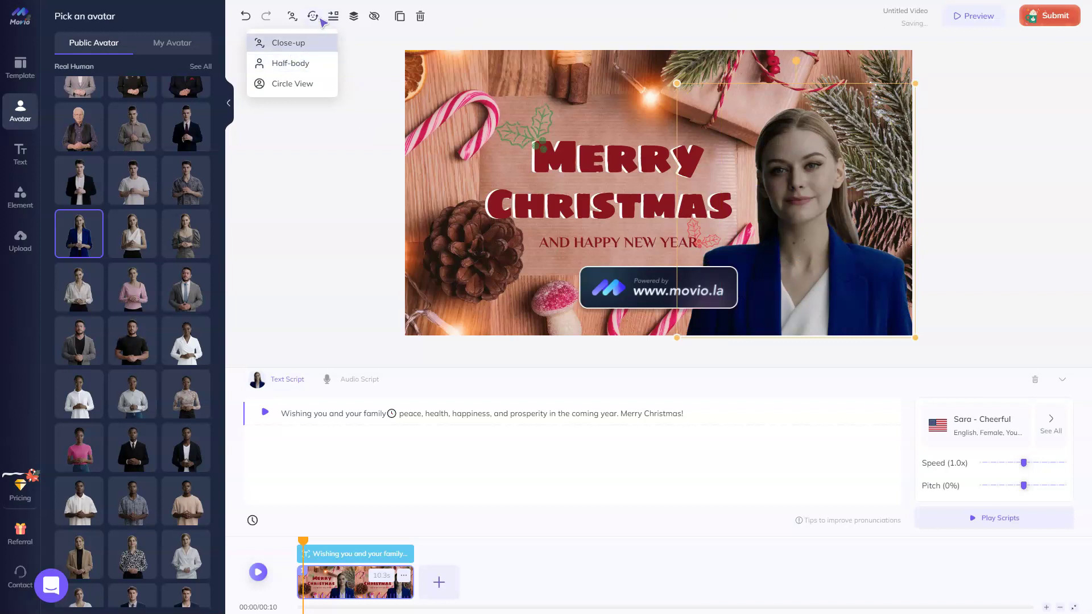
pyautogui.click(366, 114)
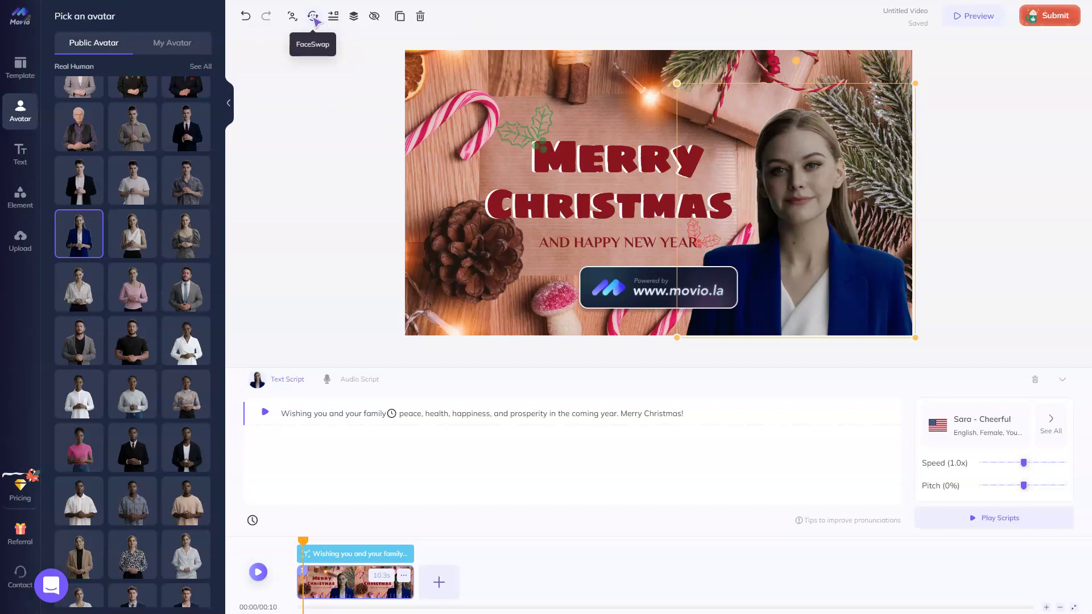
# - Face-swap in the saved portrait face, submit the card, and open the portrait video's page
pyautogui.click(315, 20)
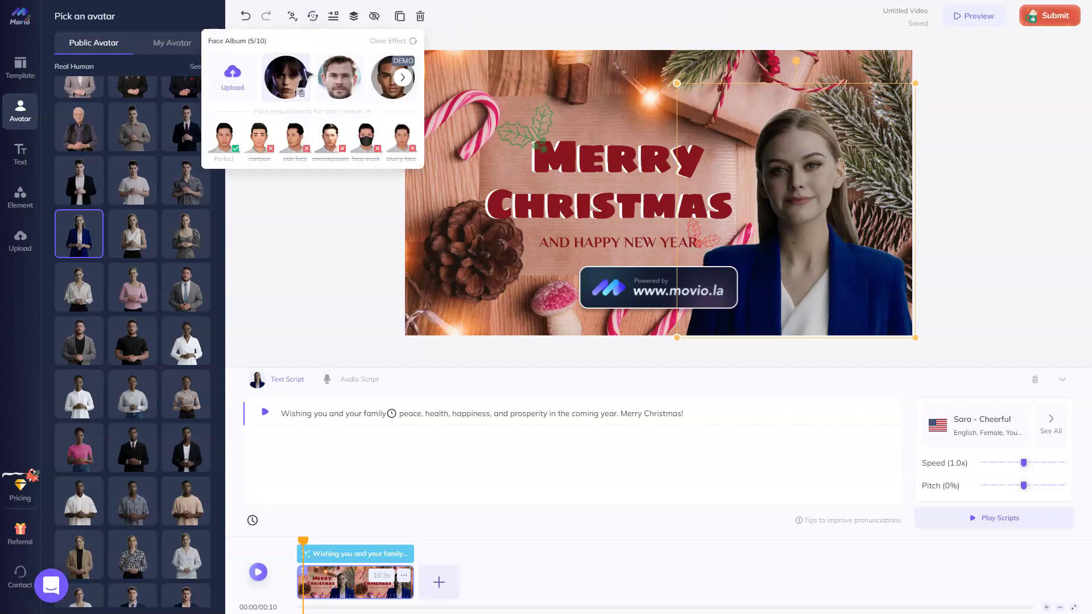
pyautogui.click(287, 77)
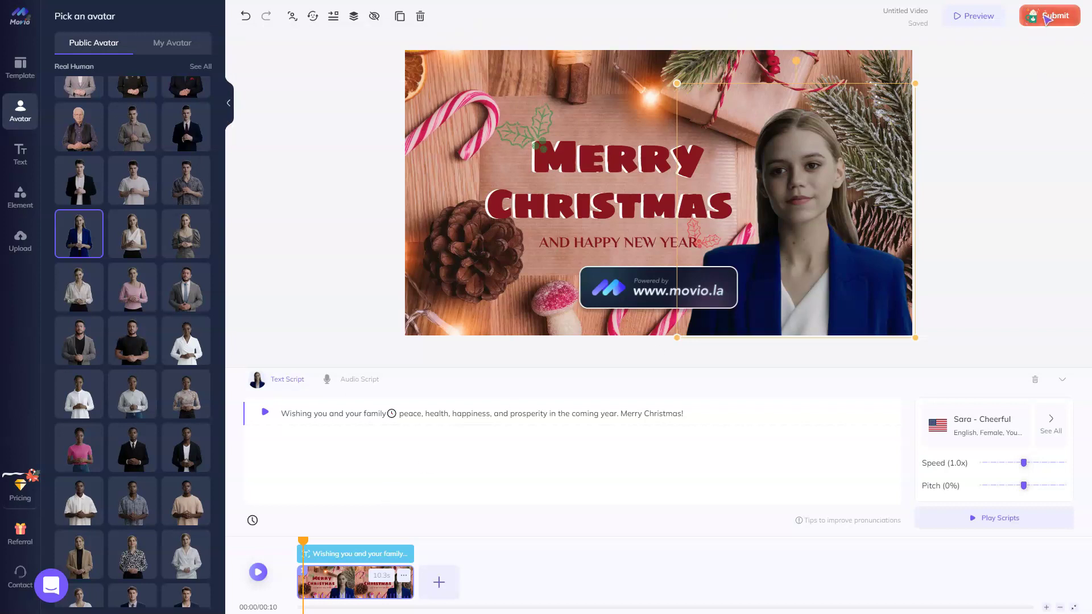
pyautogui.click(1048, 19)
pyautogui.click(598, 351)
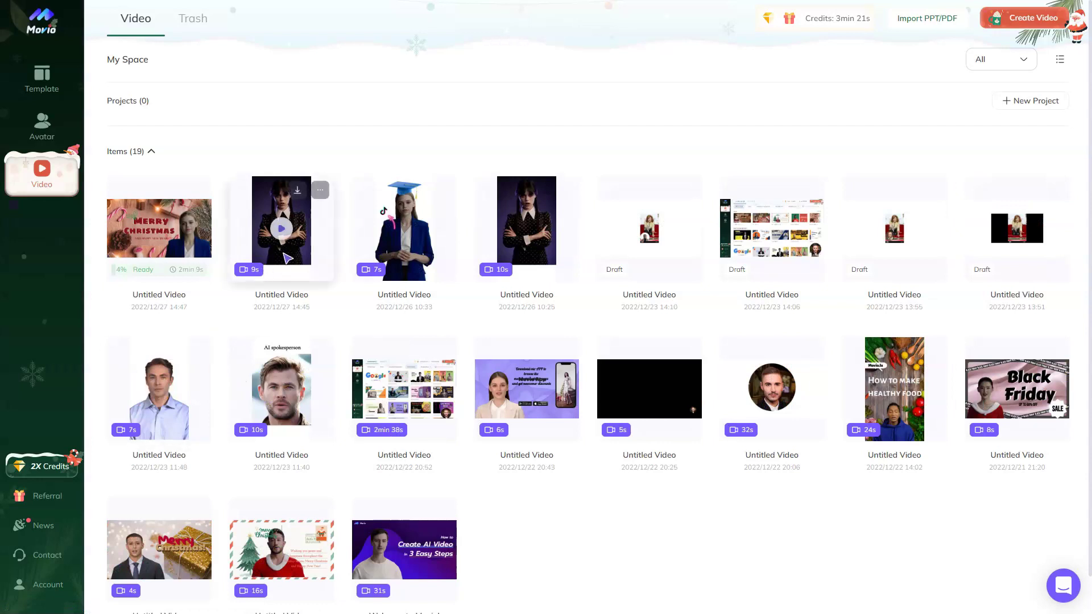
pyautogui.moveTo(281, 223)
pyautogui.click(282, 230)
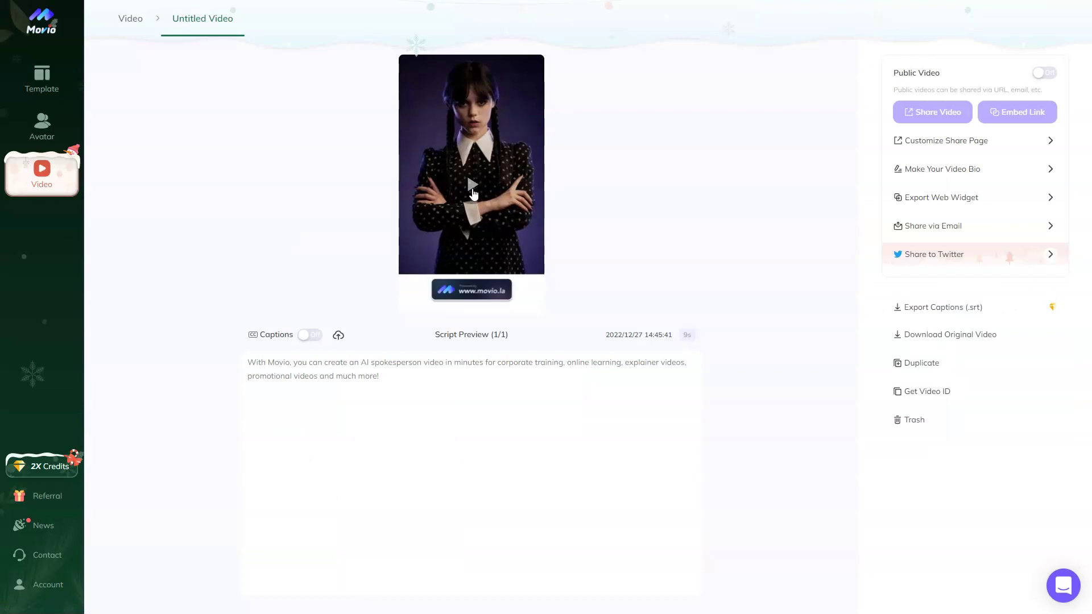
# - Play the finished portrait video and open its share page customization
pyautogui.click(474, 191)
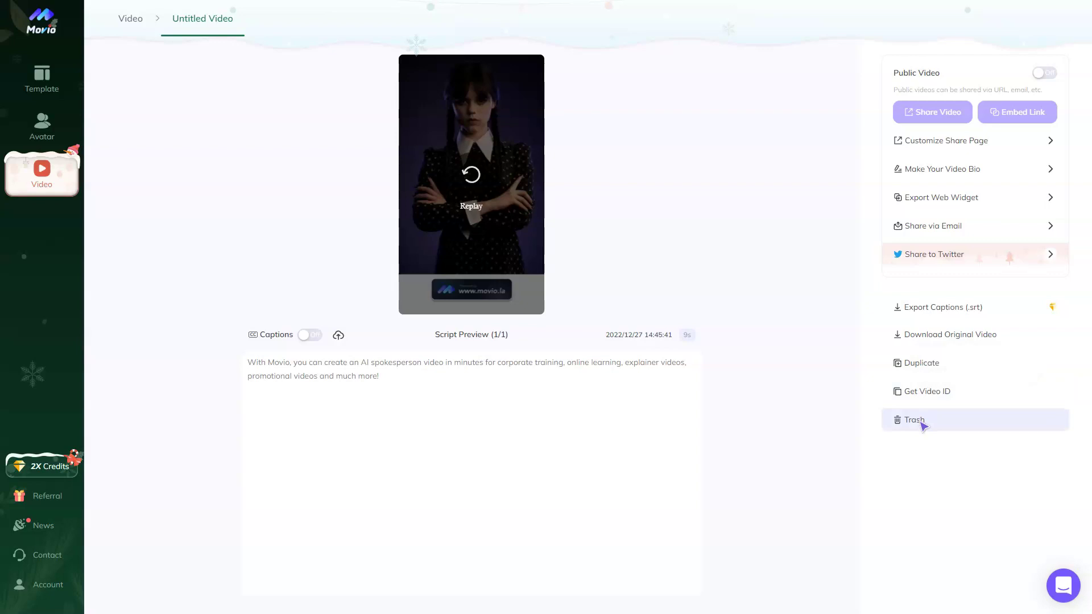
pyautogui.click(997, 147)
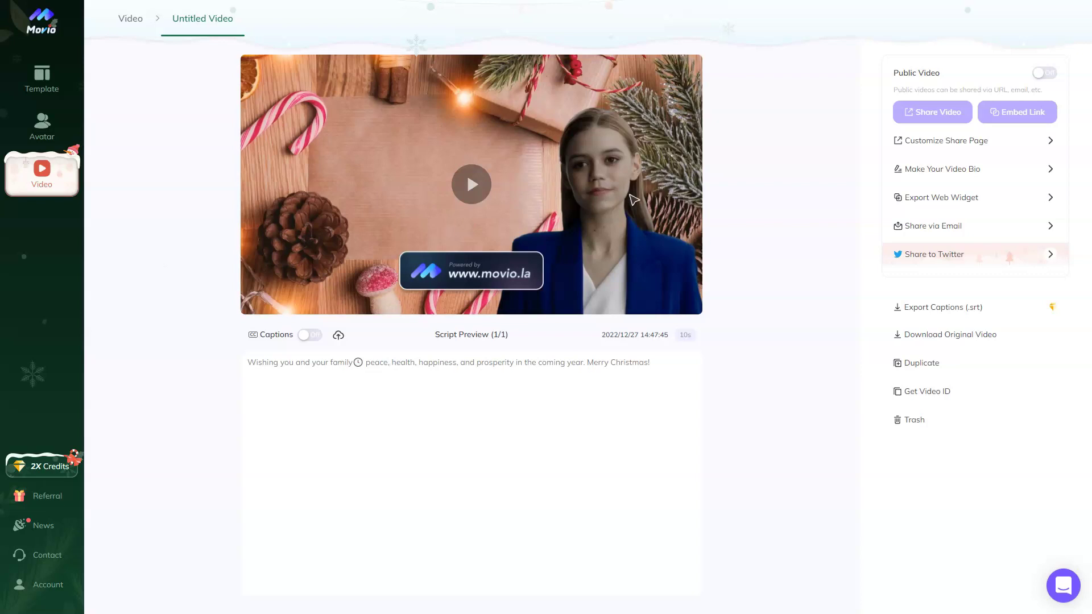
# - Start playback of the finished Merry Christmas card video
pyautogui.click(474, 194)
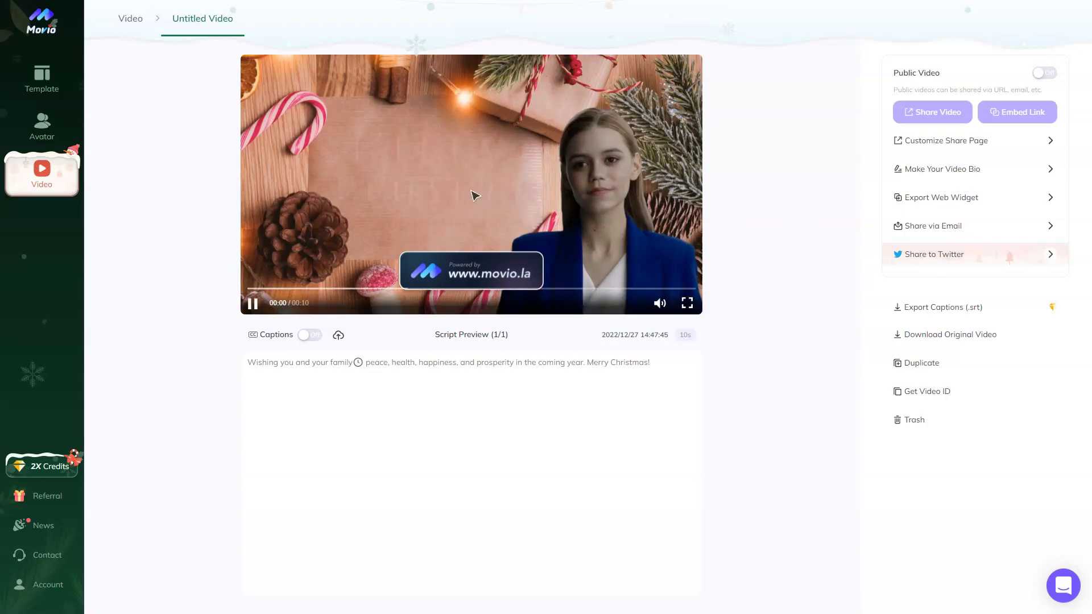